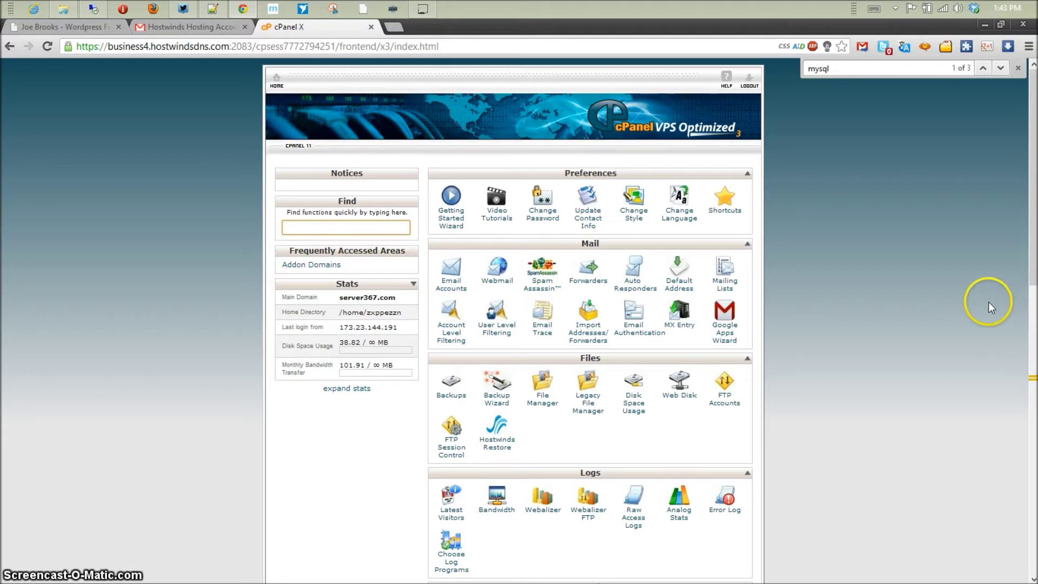
- Scroll the cPanel home page down to the Databases section showing MySQL Database Wizard
scroll(988, 301, "down", 5)
scroll(981, 304, "up", 4)
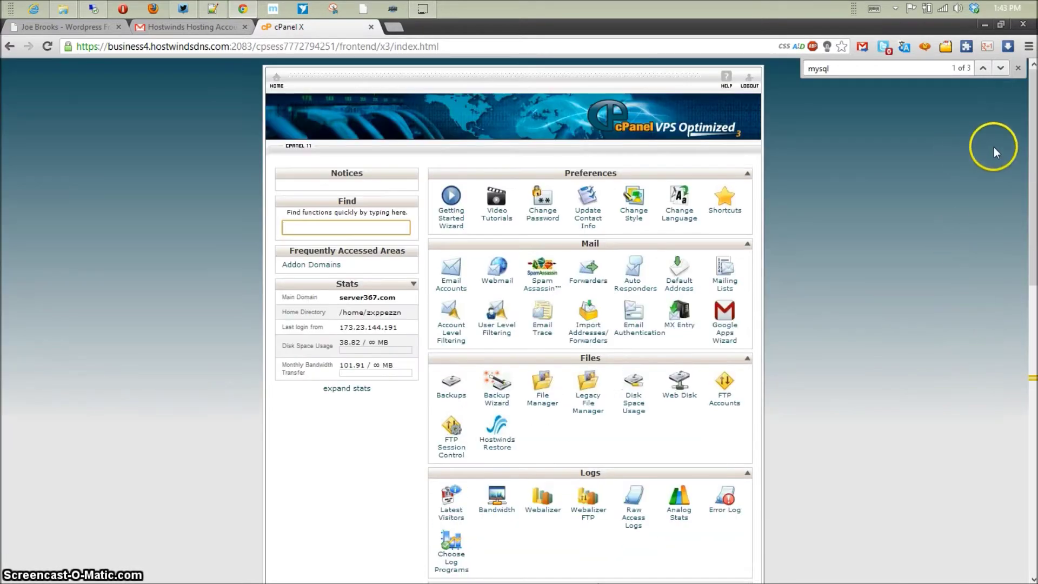
scroll(993, 147, "down", 8)
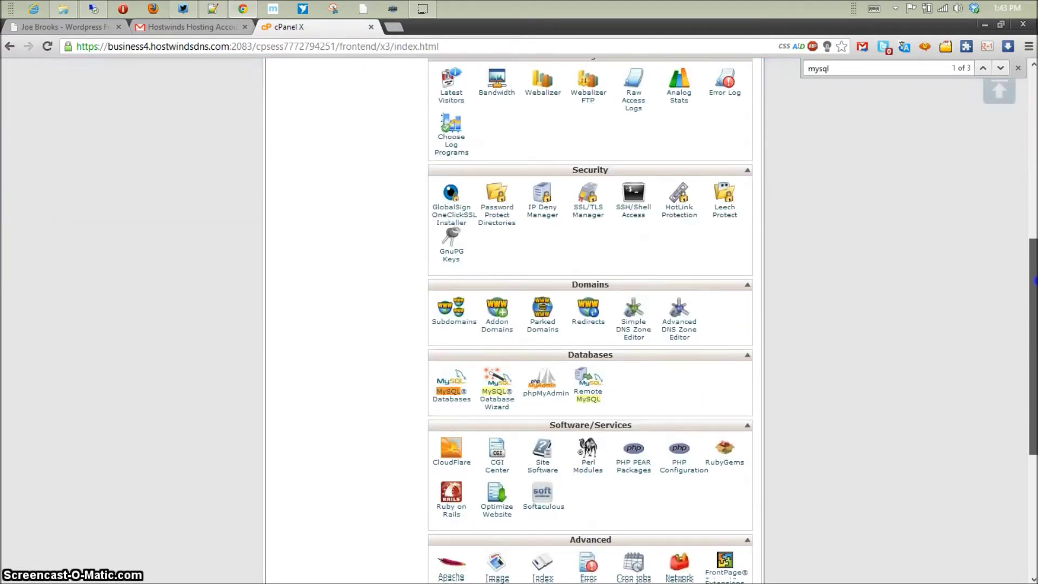
scroll(864, 336, "down", 3)
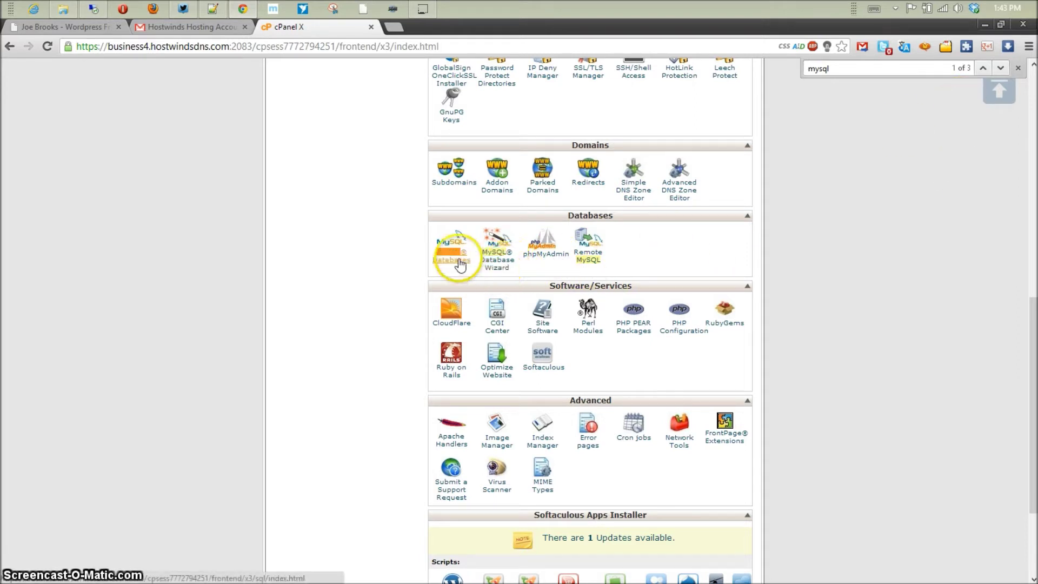
- Start the MySQL Database Wizard and create a new database named demo1
left_click(497, 269)
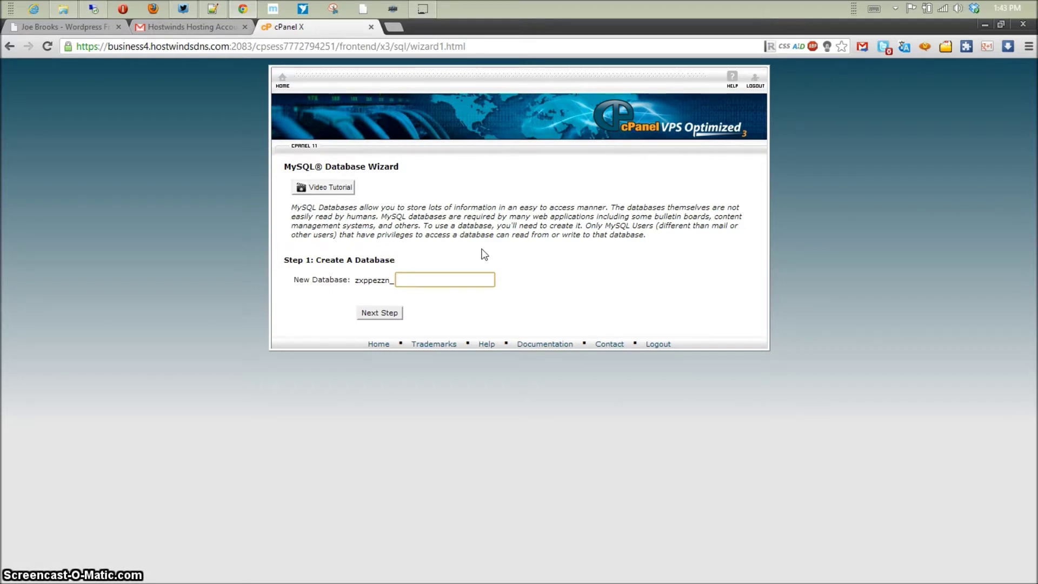
left_click_drag(342, 268, 427, 278)
left_click(426, 279)
left_click(380, 312)
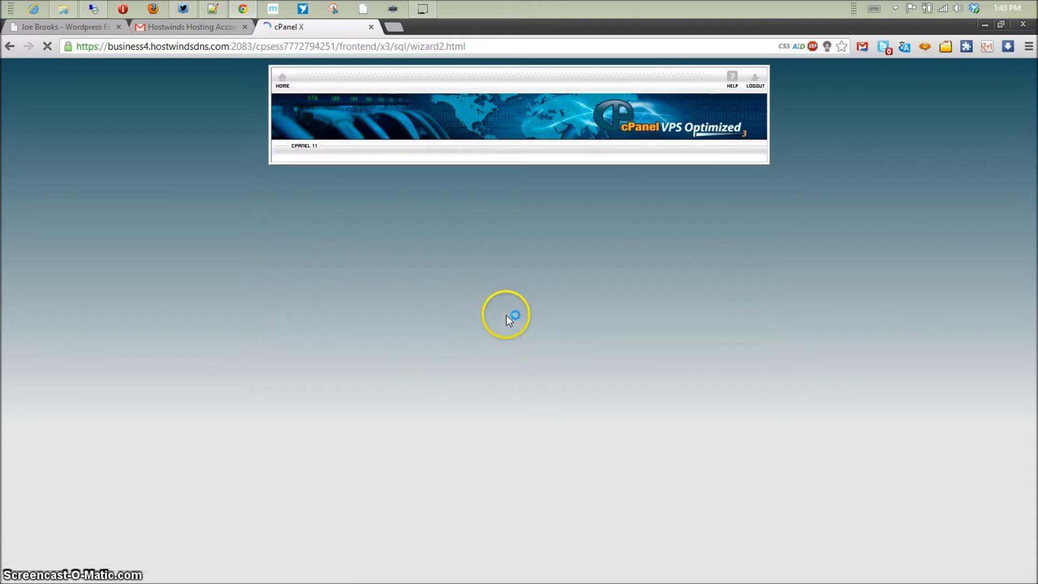
- Enter demo1 as the database username and type an initial password in both fields
left_click(440, 233)
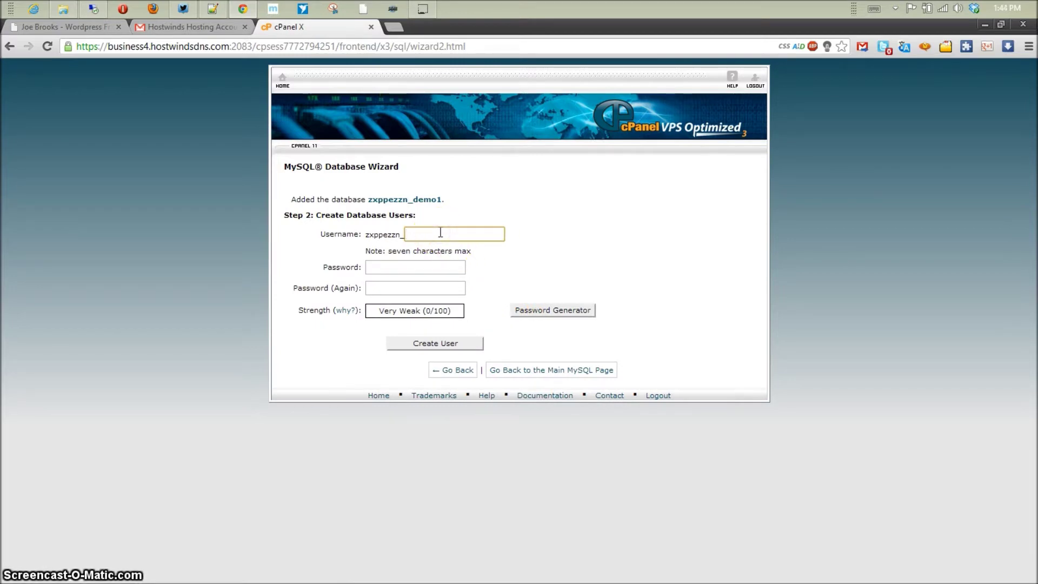
type("demo1")
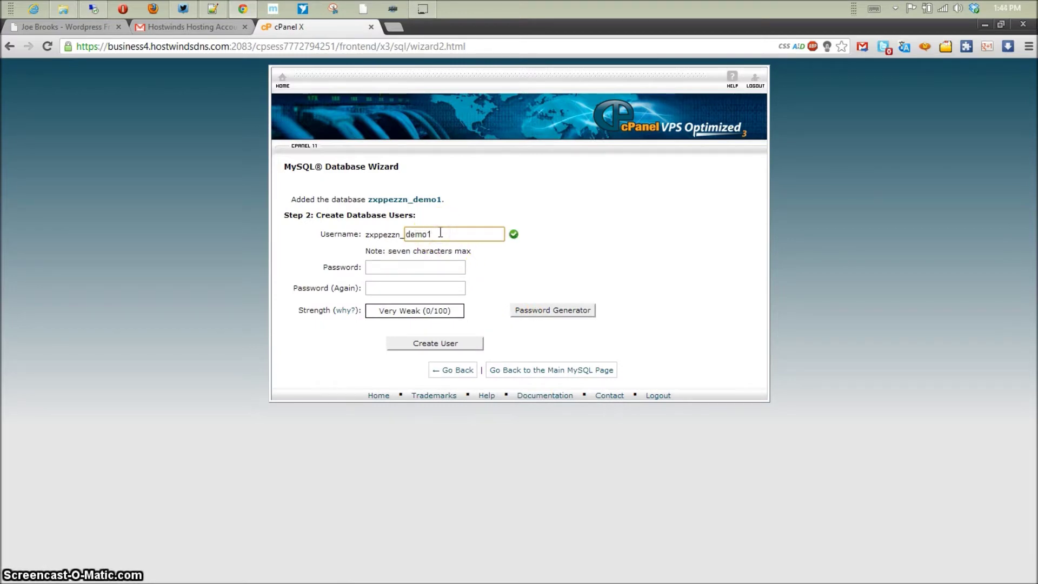
left_click(405, 265)
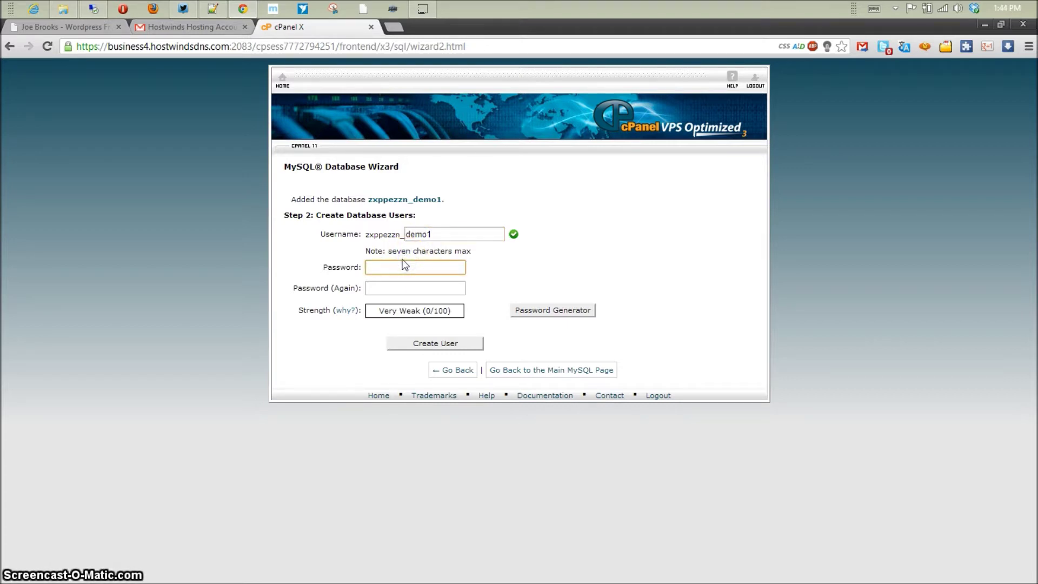
type("******")
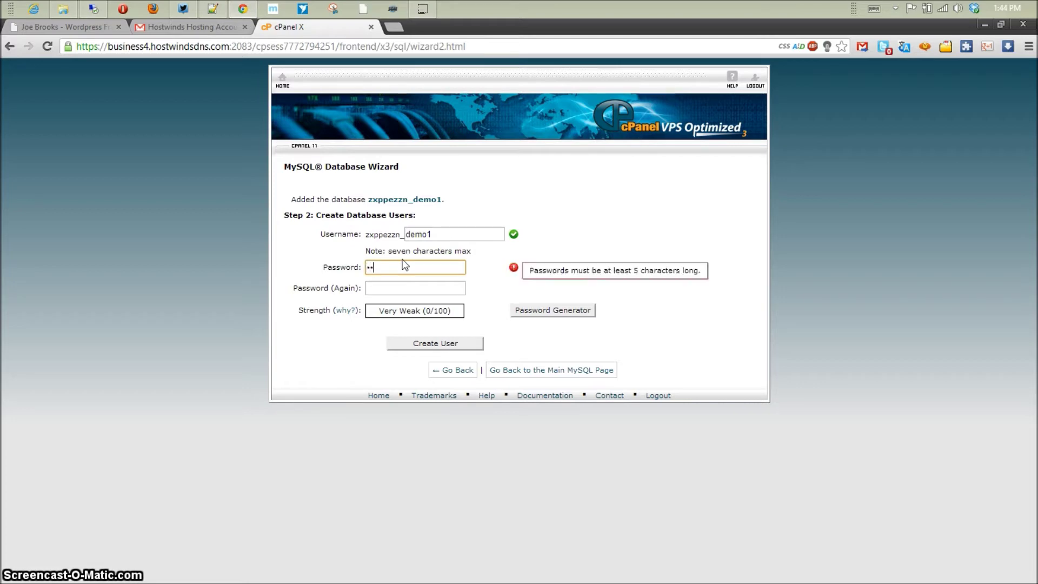
key("Tab")
type("******")
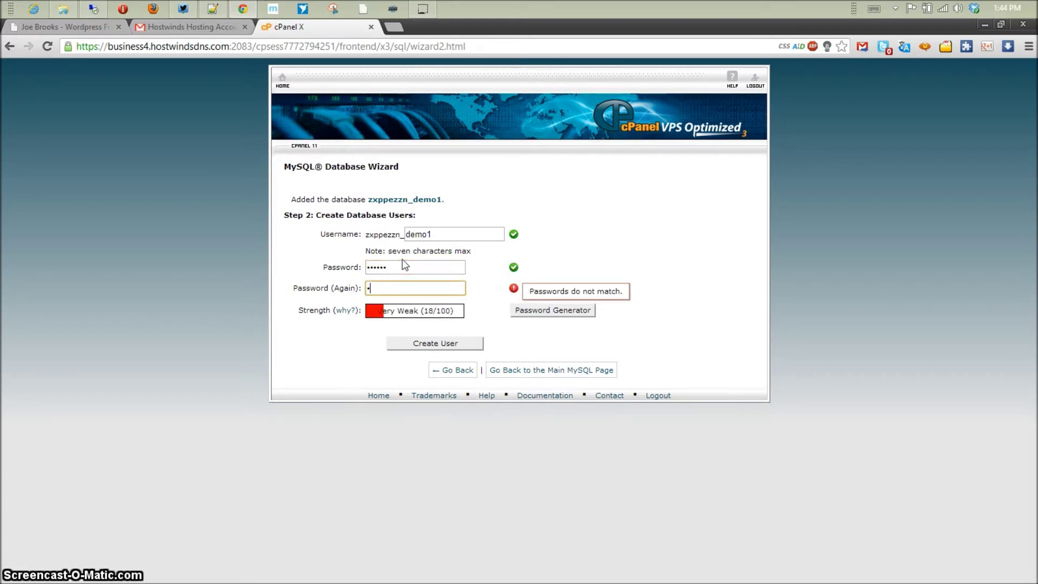
type("*****")
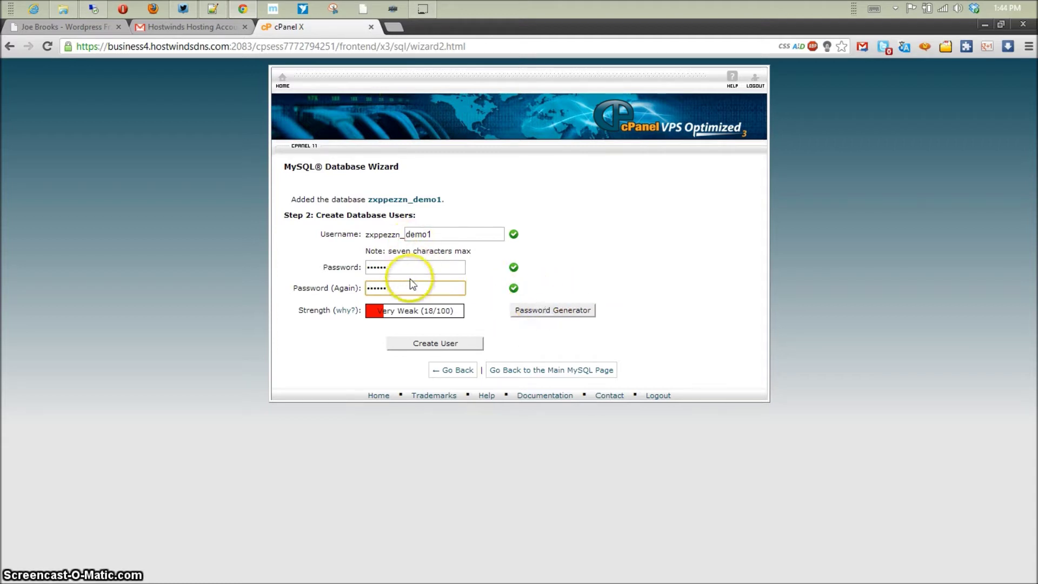
- Generate a Very Strong (100/100) password, copy it, and paste it into both password fields
left_click(577, 312)
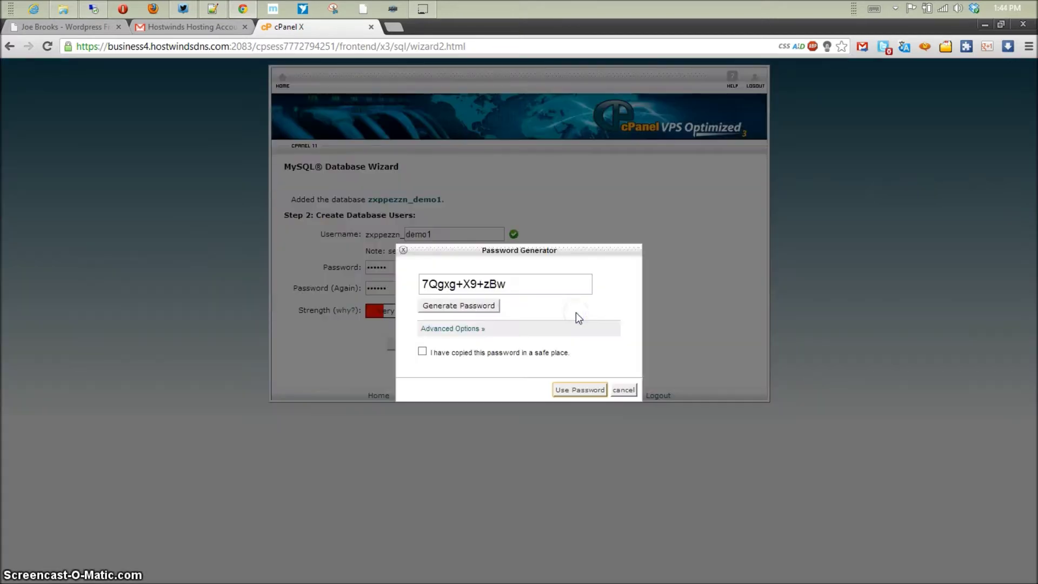
left_click(544, 290)
left_click_drag(543, 290, 420, 283)
key("ctrl+c")
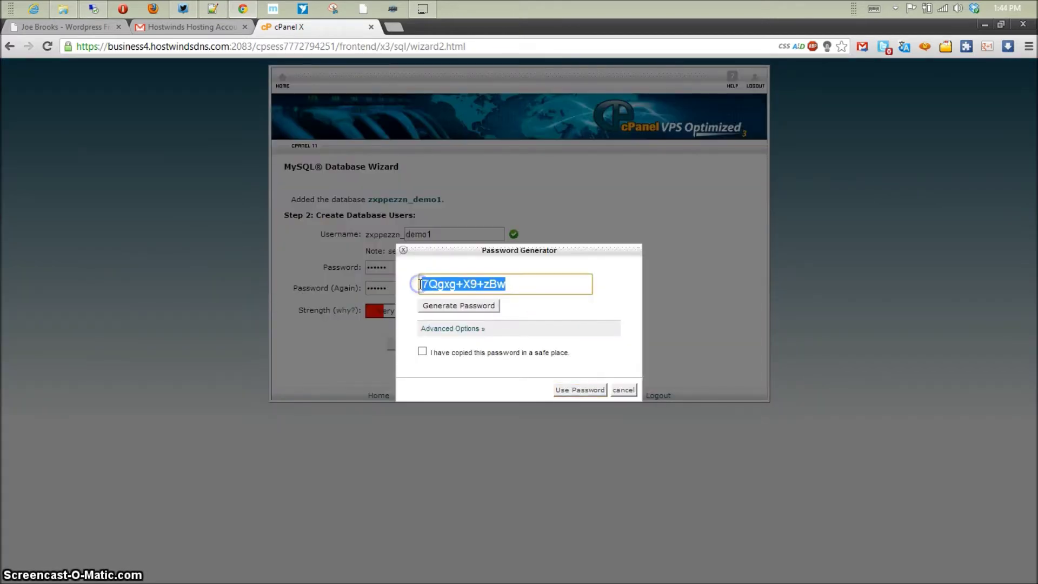
left_click(574, 389)
left_click(573, 389)
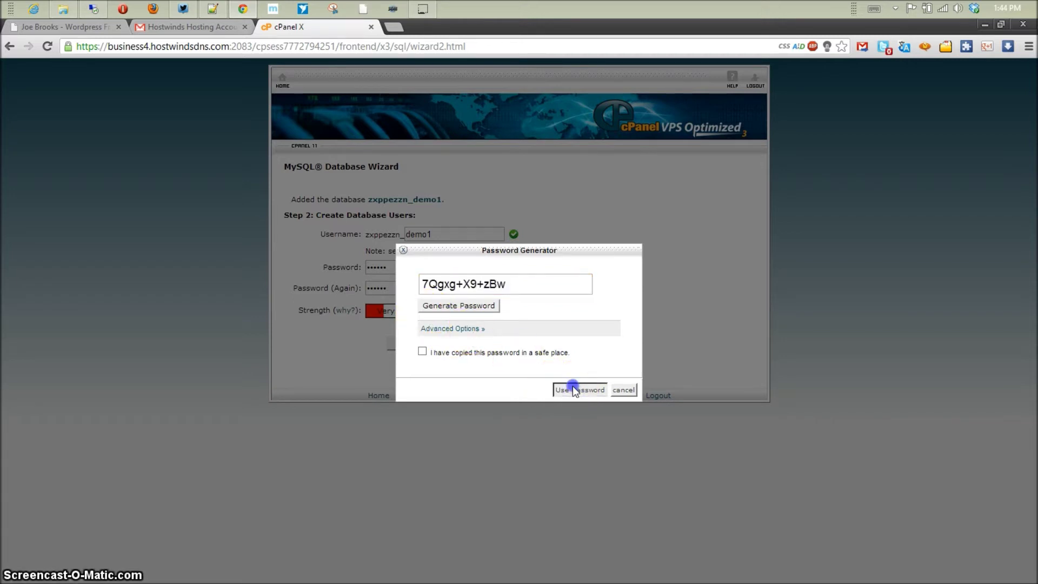
left_click(622, 391)
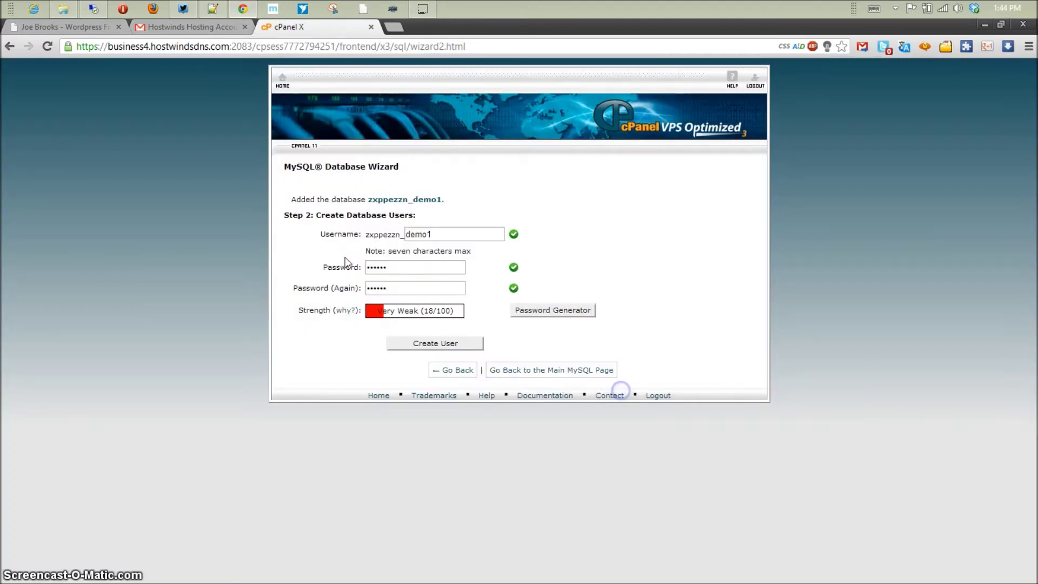
key("ctrl+v")
left_click(354, 301)
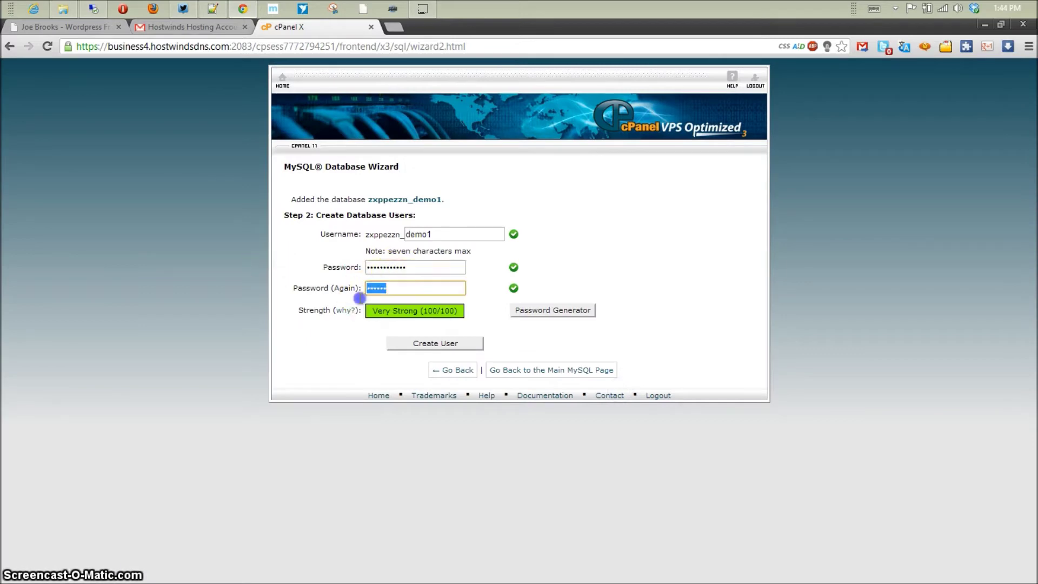
key("ctrl+v")
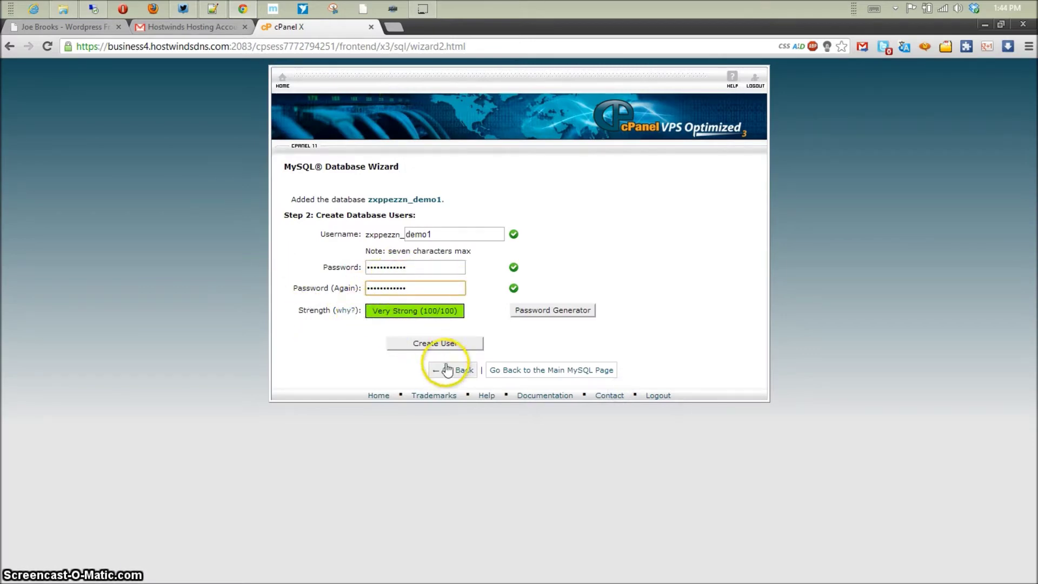
- Create the demo1 user, tick ALL PRIVILEGES, and add it to the demo1 database
left_click(461, 346)
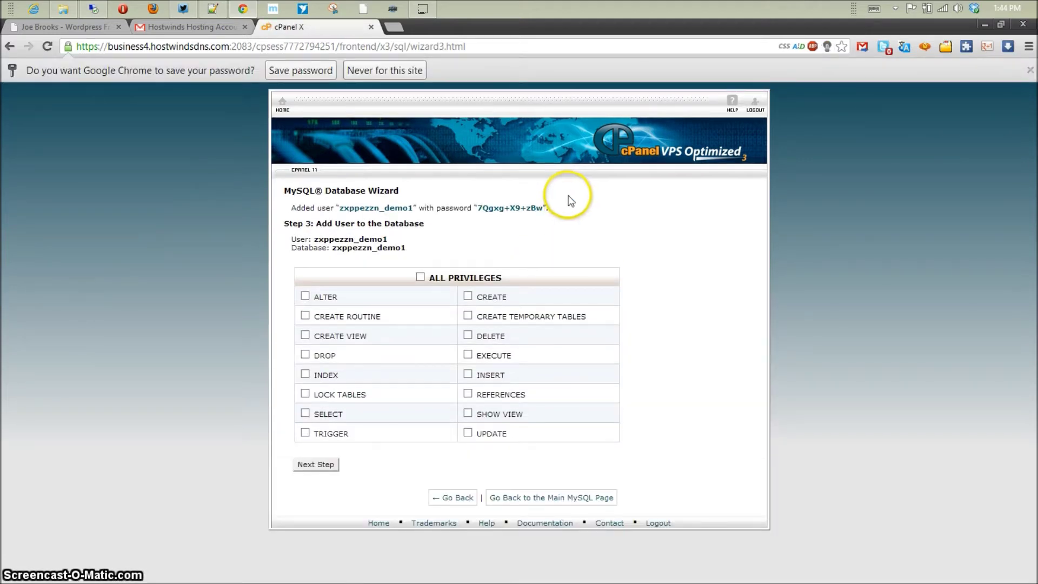
left_click(420, 277)
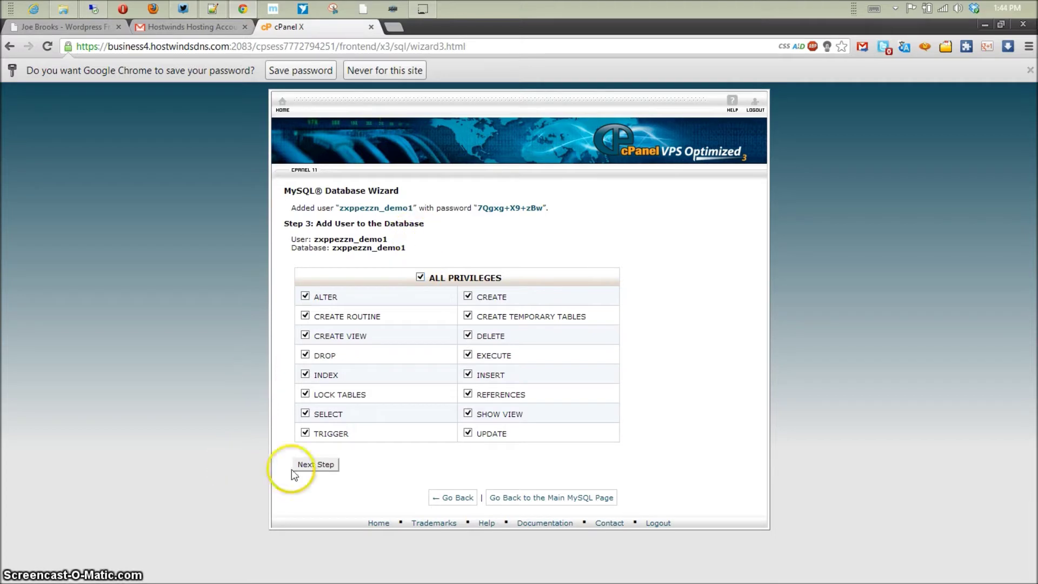
left_click(330, 466)
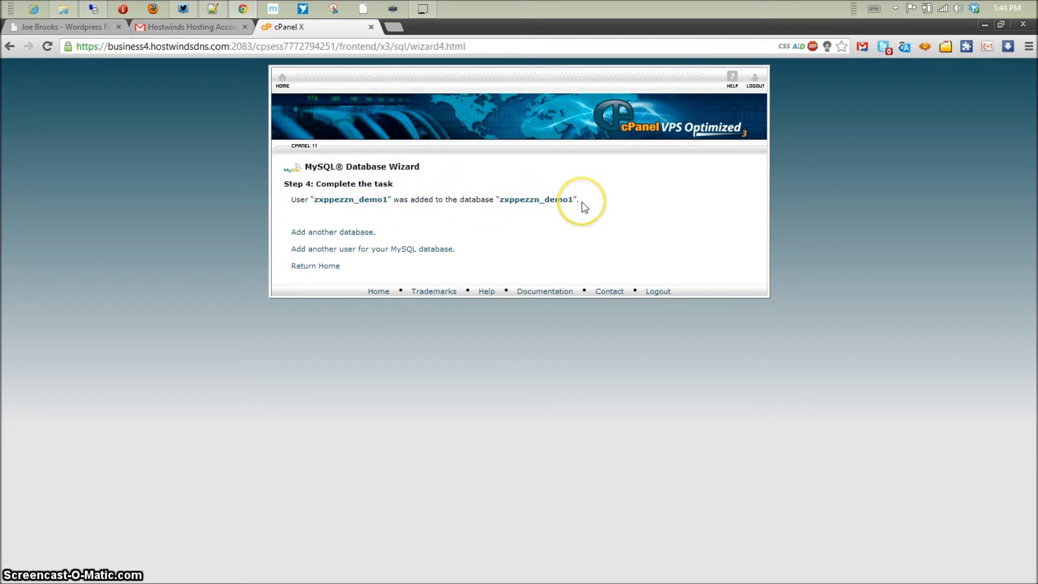
- In Notepad++, note 'Database Host: localhost' and the prefixed demo1 database name
left_click(216, 9)
left_click_drag(292, 25, 1037, 208)
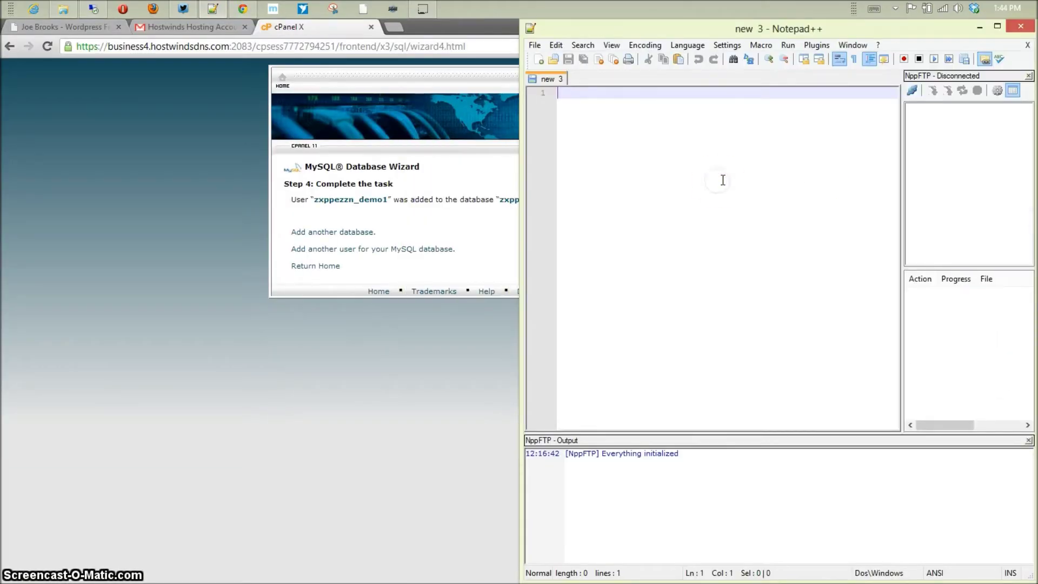
type("Dat")
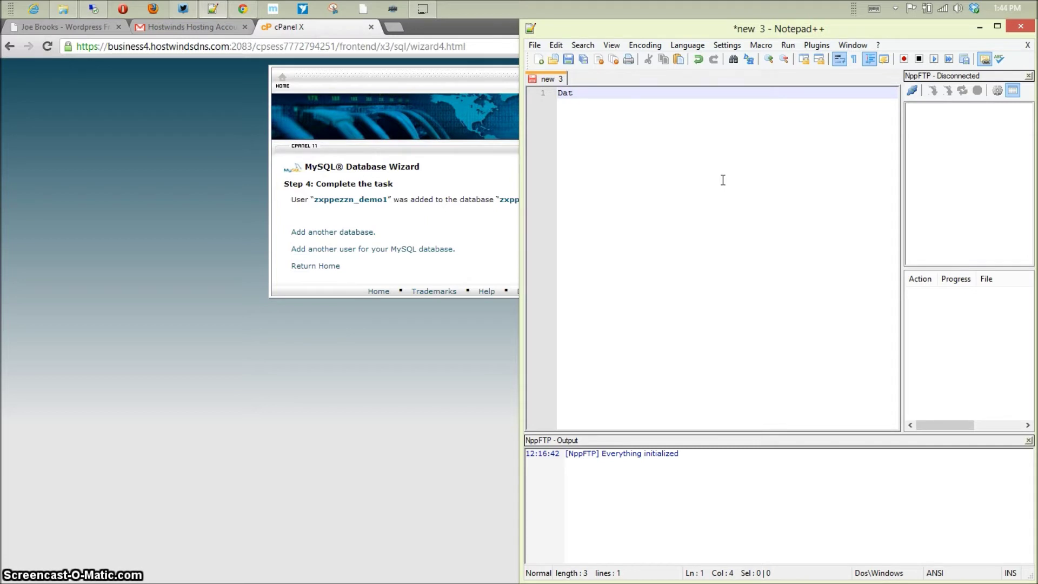
type("abasee Host")
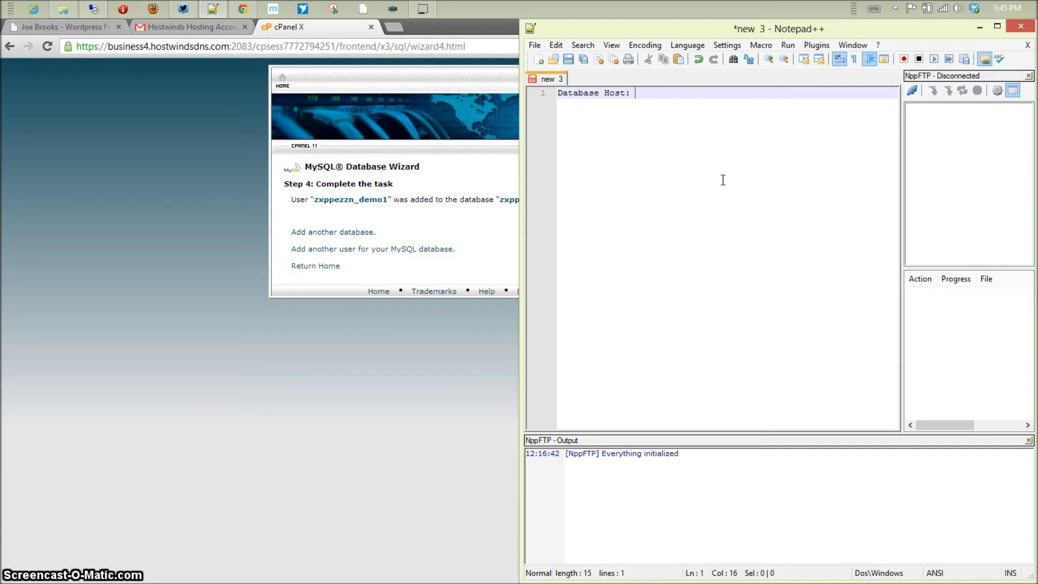
type(": localhost")
key("Return")
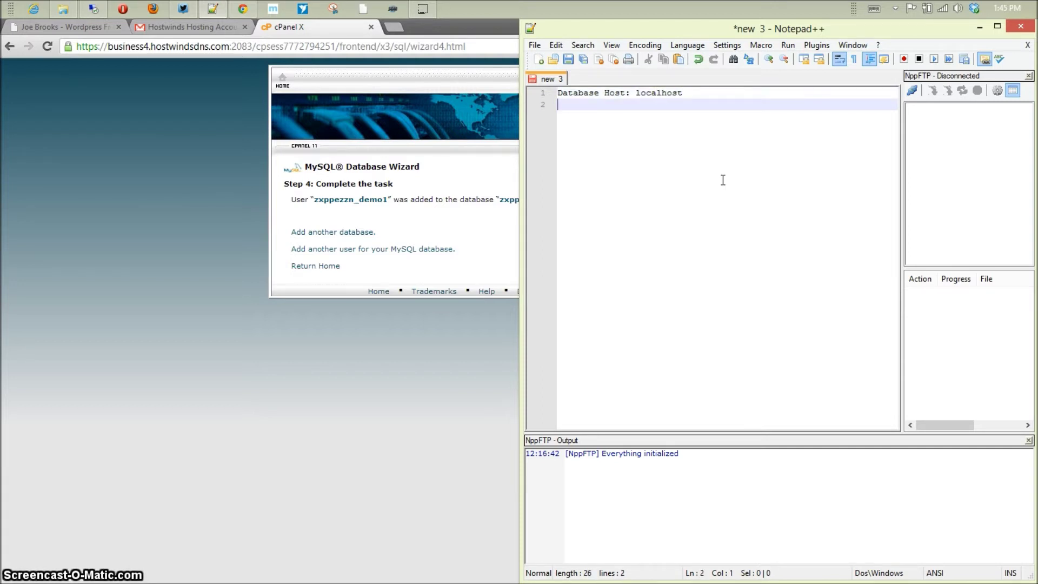
type("Database N")
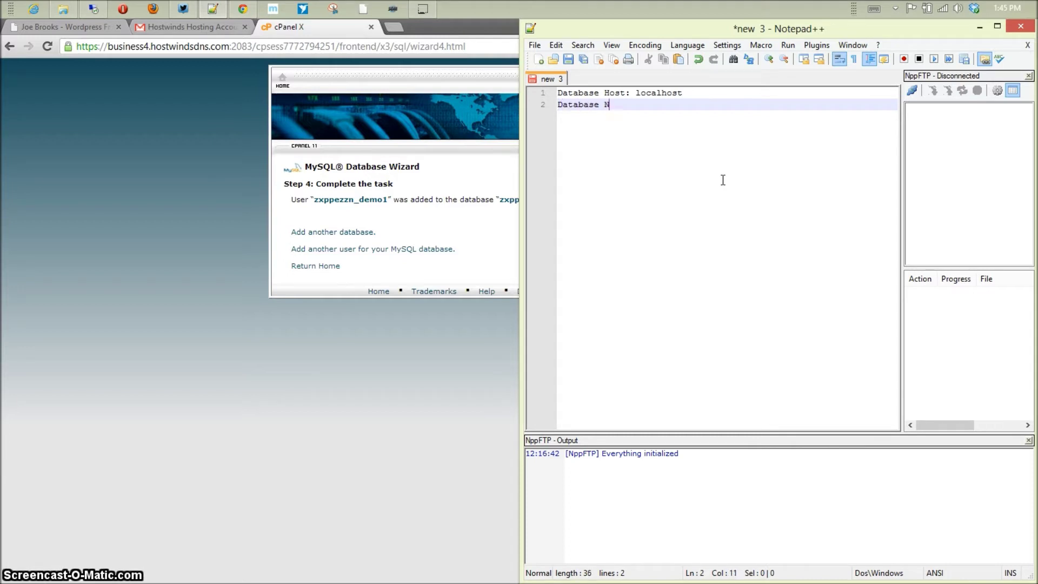
type("ame:")
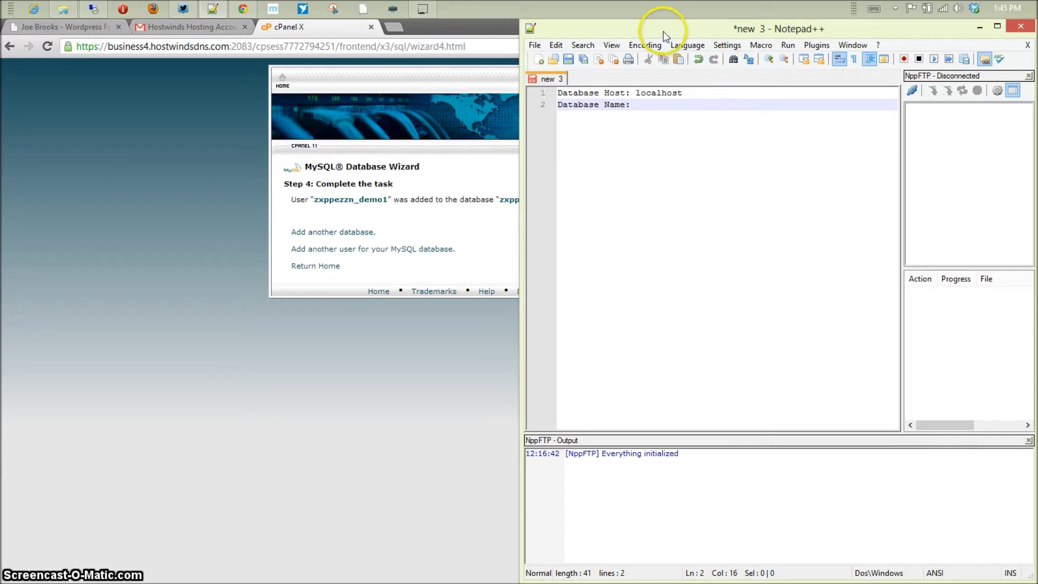
left_click_drag(662, 32, 825, 34)
type("z")
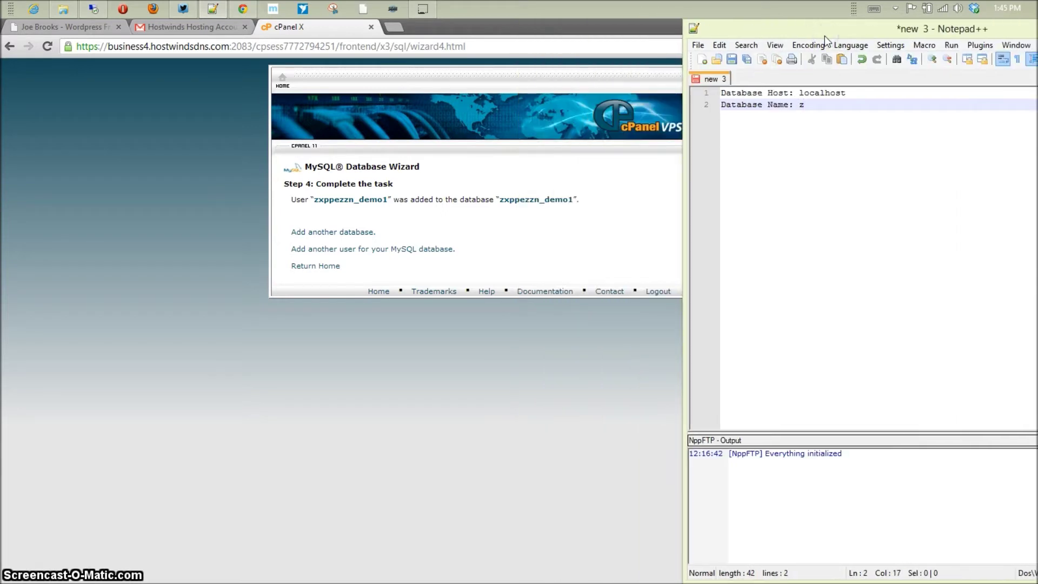
type("xppezzn_demo1")
- Add the database username line and paste the generated password on a Database Password line
key("Return")
type("Datab")
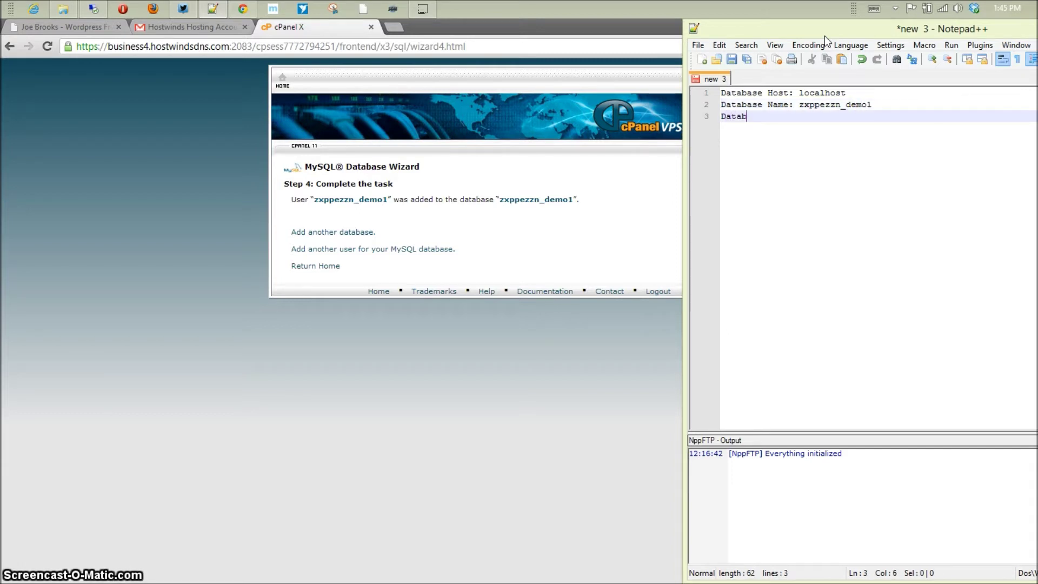
type("ase Username")
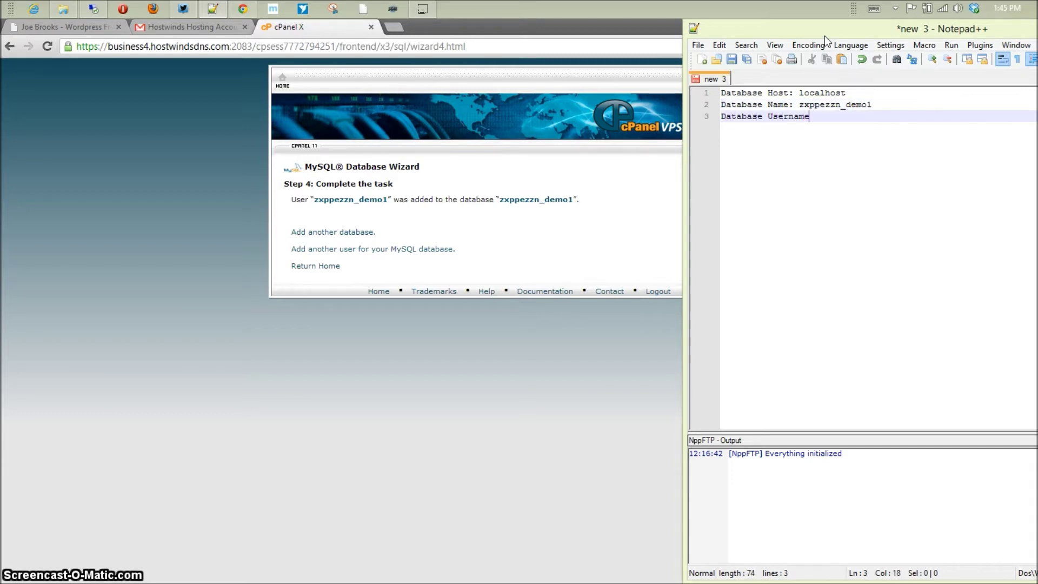
type(": zxppezzn_demo1")
key("Return")
type("Database Password:")
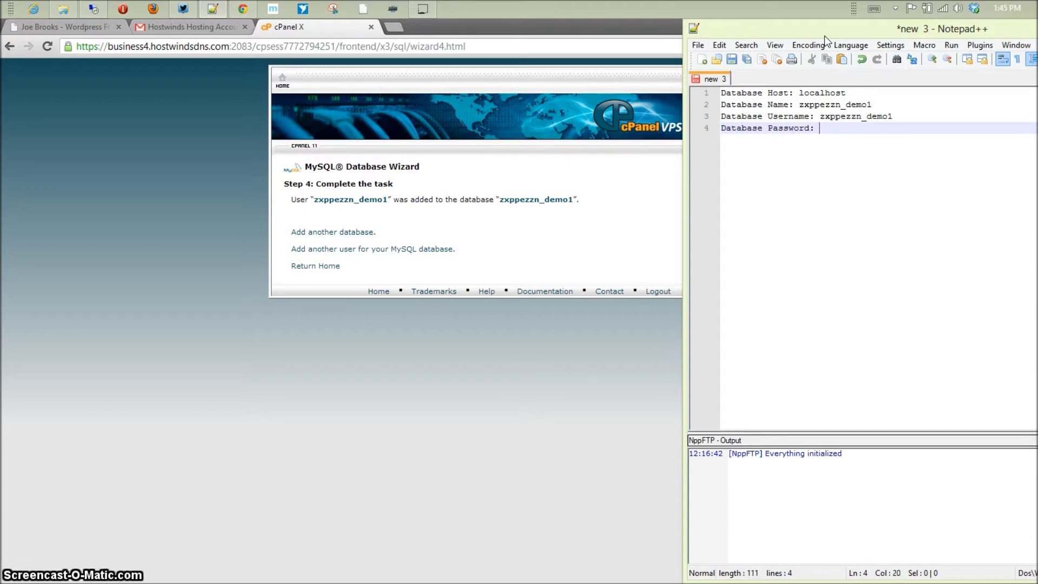
key("ctrl+v")
left_click_drag(830, 32, 562, 32)
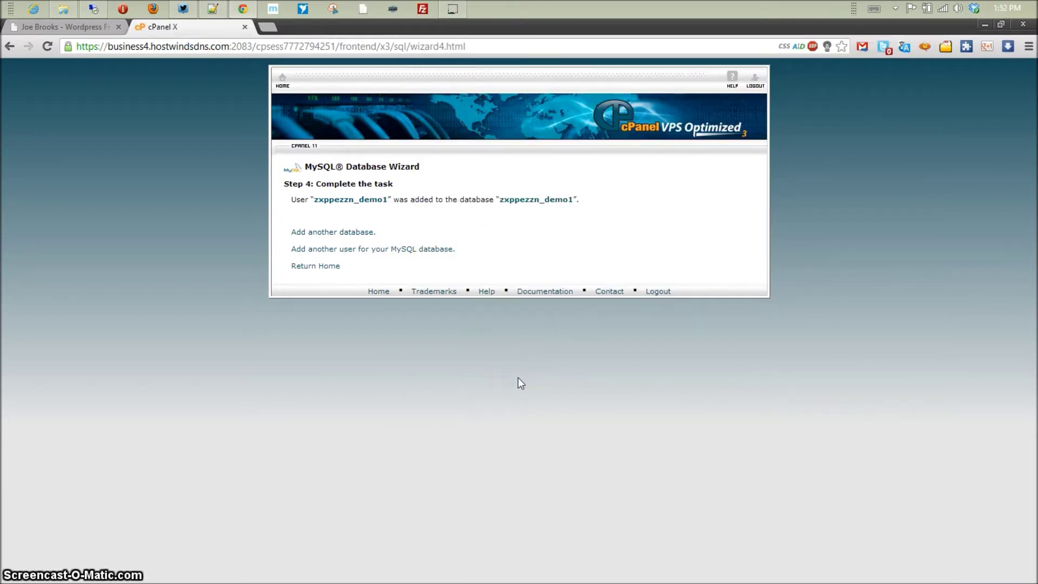
- Go to wordpress.org and download the WordPress 3.5 zip package
left_click(468, 49)
type("wordpress.org")
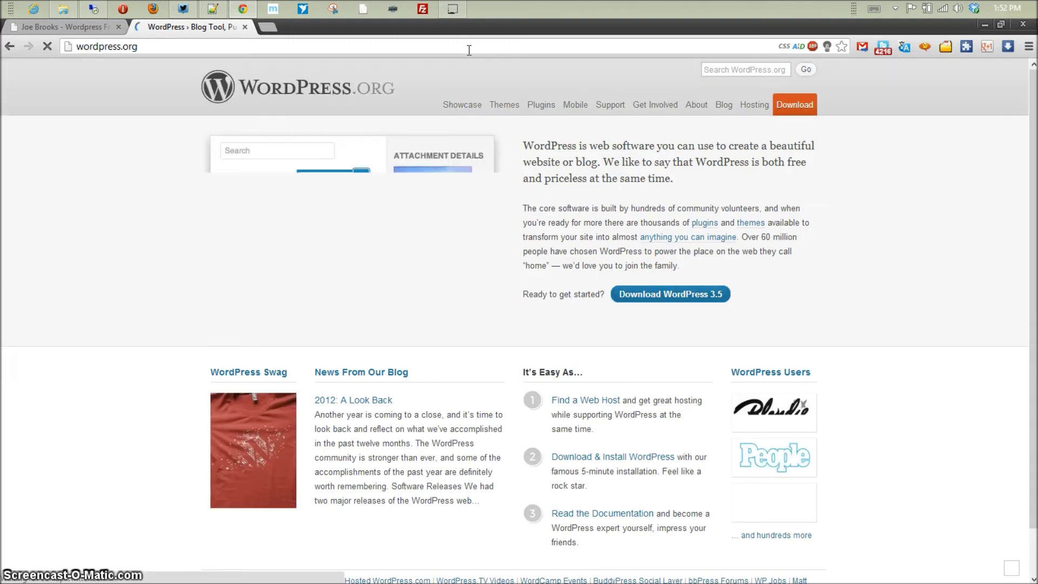
left_click(704, 297)
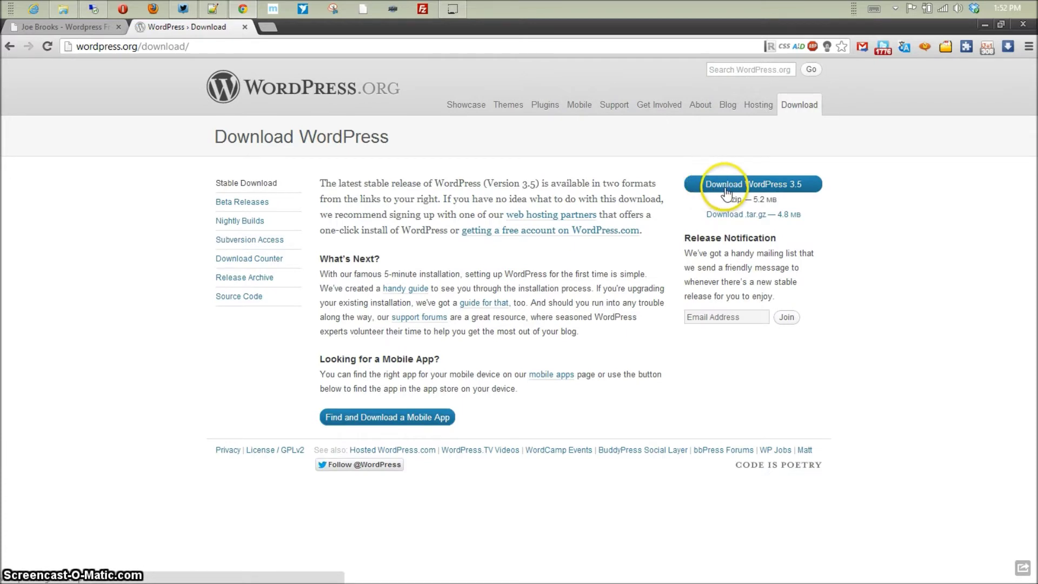
left_click(731, 187)
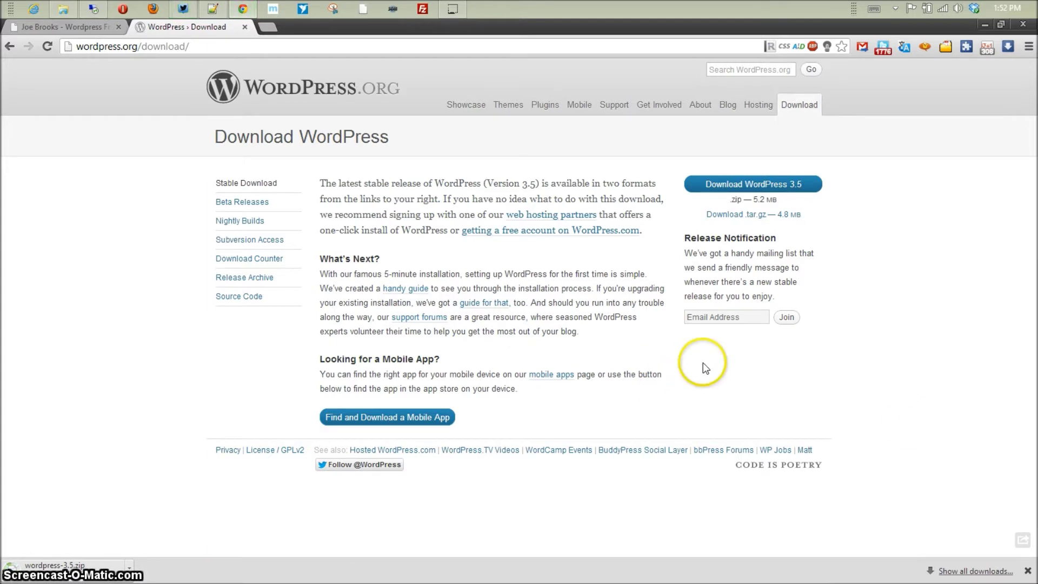
- Highlight '5-minute installation' on the download page, then open the downloaded wordpress-3.5.zip
left_click(325, 275, "shift")
left_click(385, 274, "shift")
left_click(386, 274)
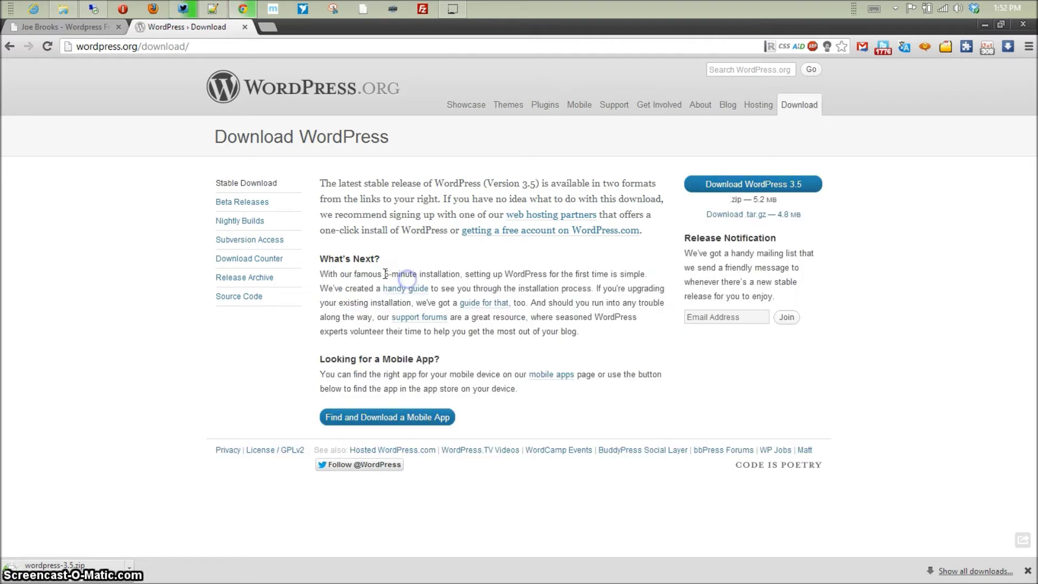
left_click_drag(386, 273, 462, 274)
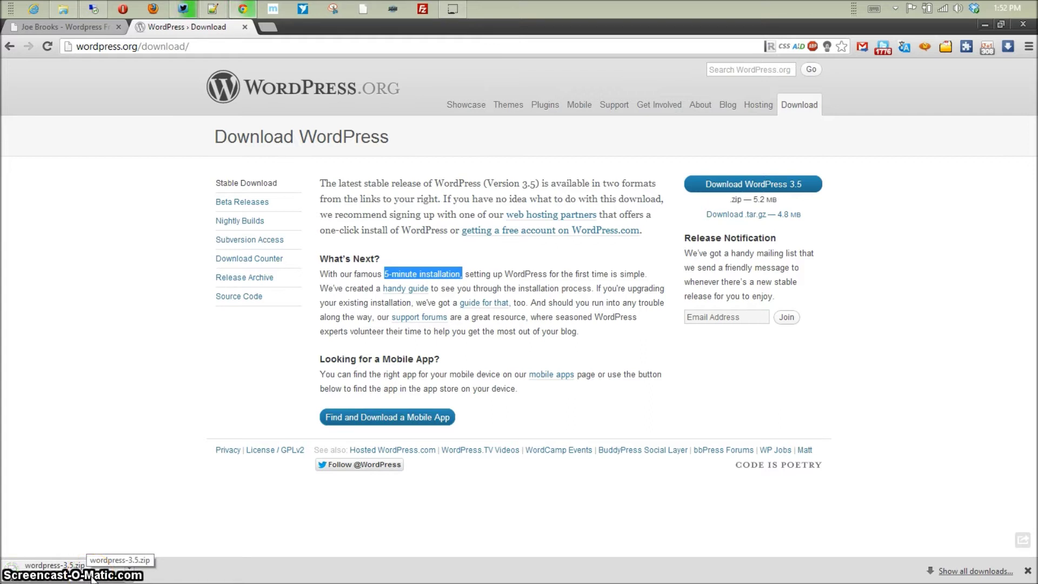
left_click(92, 577)
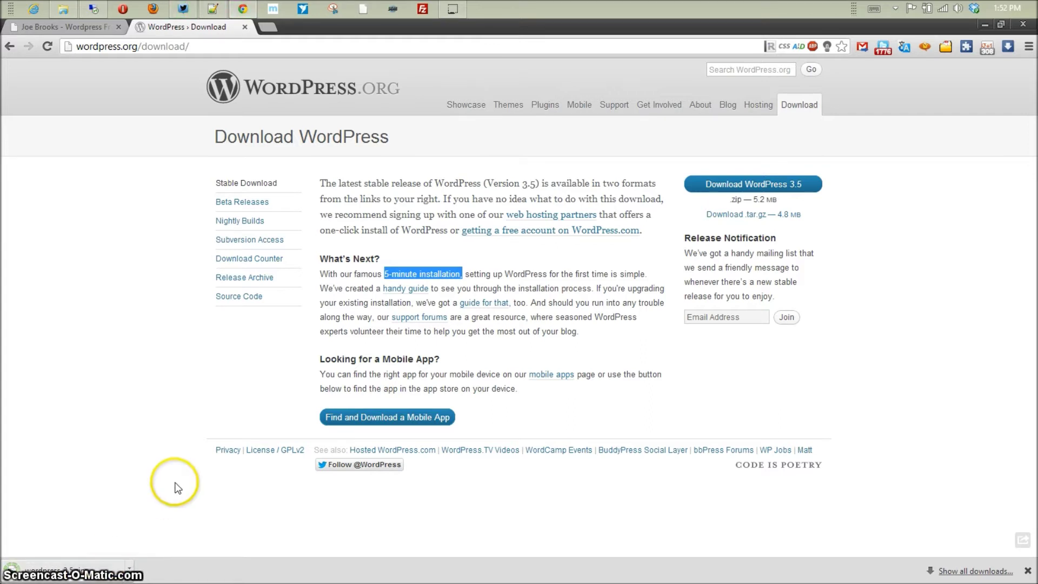
left_click(63, 9)
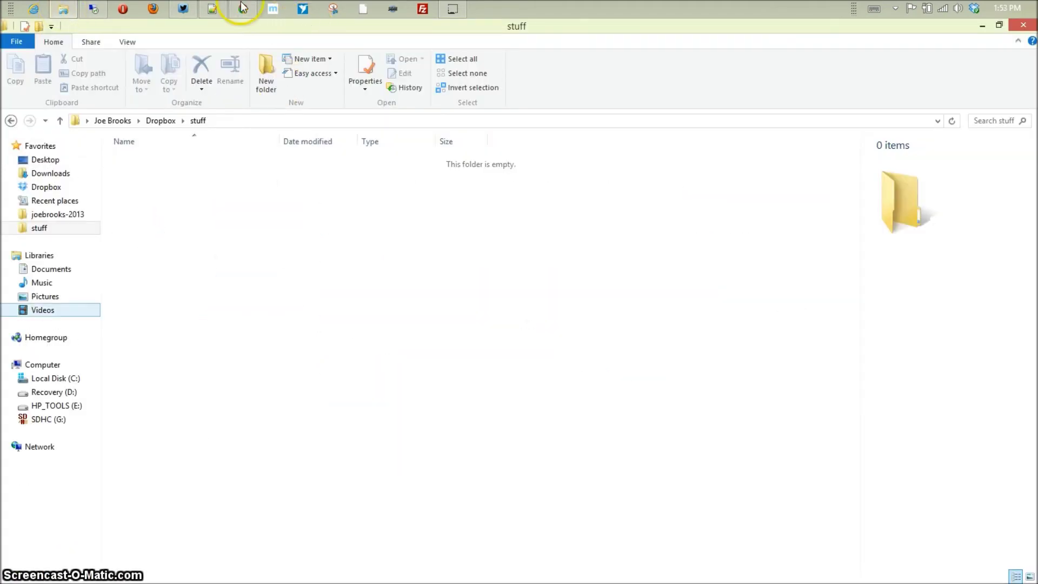
- Move the WordPress 3.5 zip into the stuff folder and extract it to wordpress-3.5 with 7-Zip
left_click(243, 10)
left_click_drag(92, 576, 456, 292)
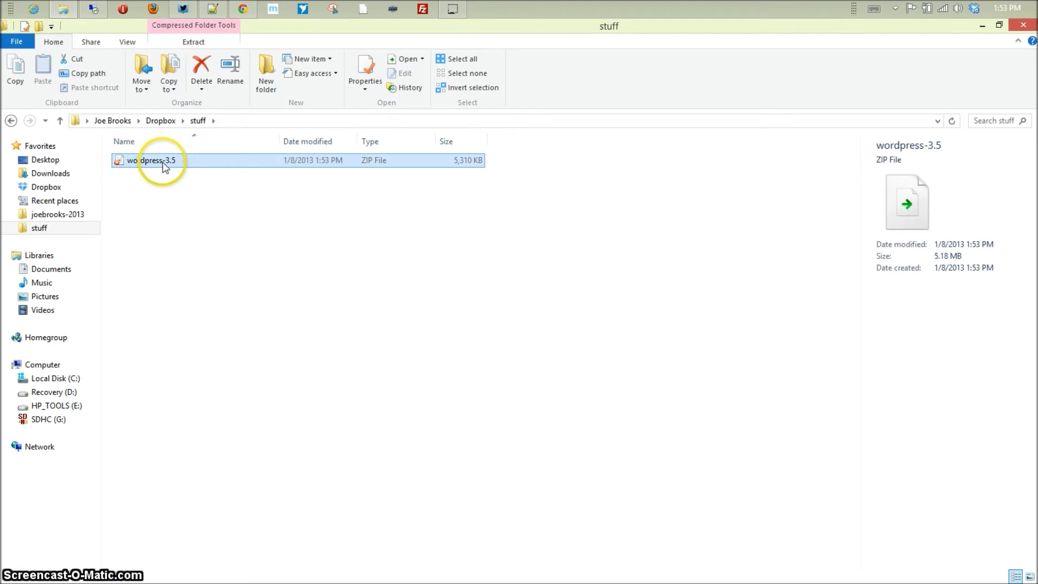
right_click(165, 167)
mouse_move(183, 188)
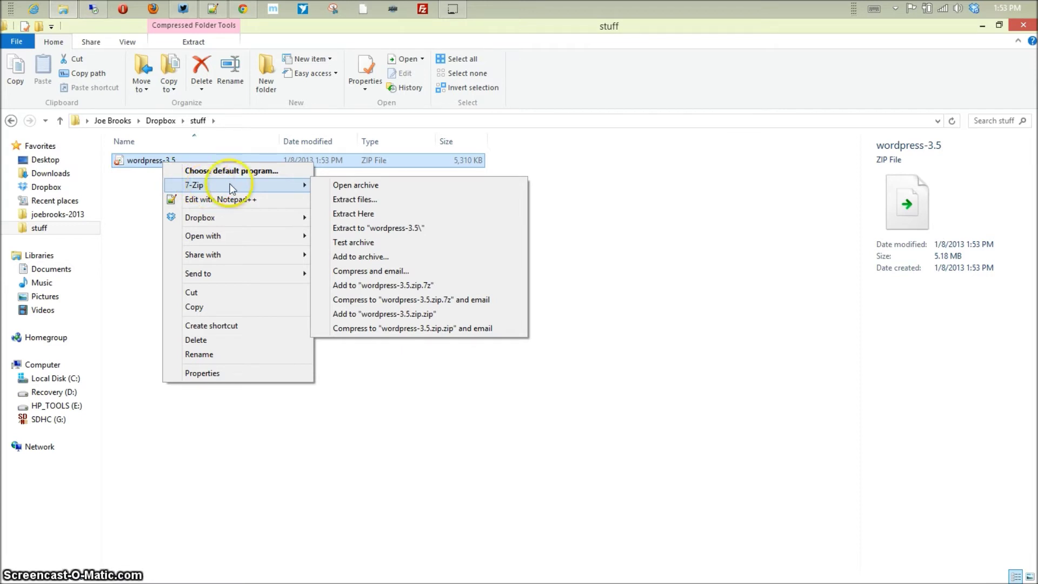
left_click(383, 229)
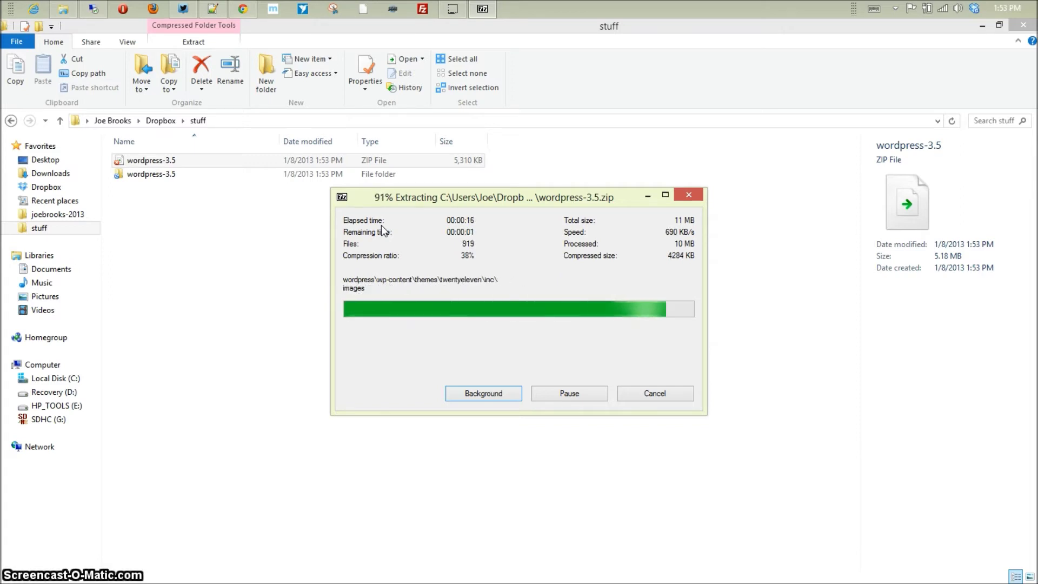
- Open wordpress-3.5\wordpress and check its 19 WordPress items
left_click(135, 177, "shift")
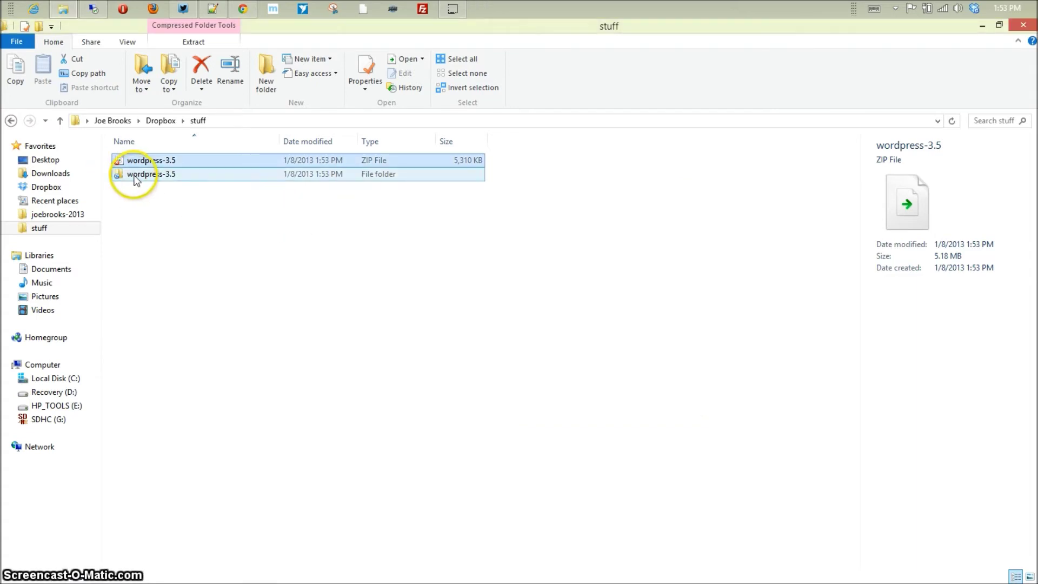
double_click(136, 176)
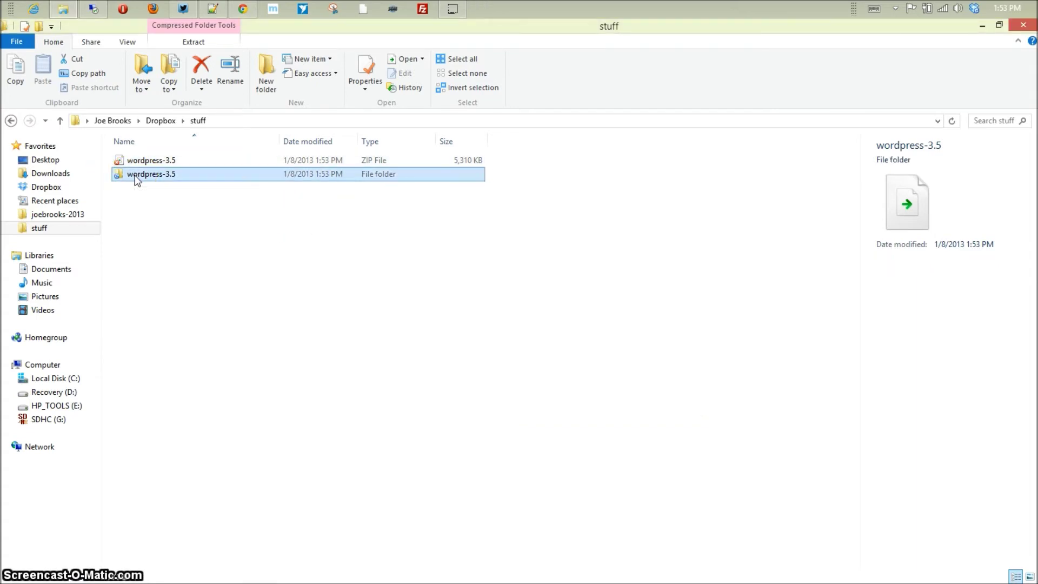
double_click(158, 164)
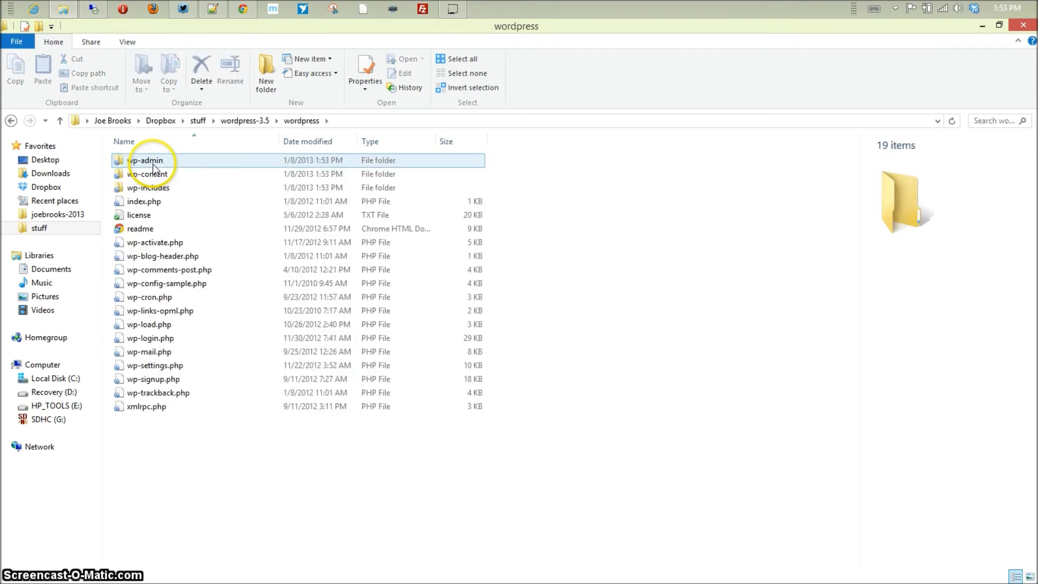
left_click_drag(161, 484, 149, 143)
left_click(324, 519)
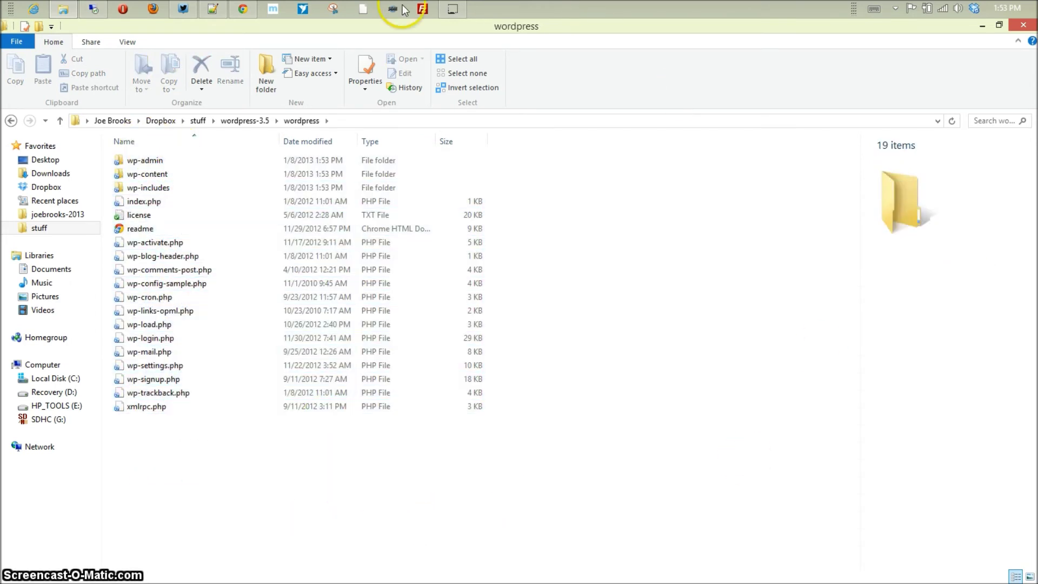
left_click(419, 11)
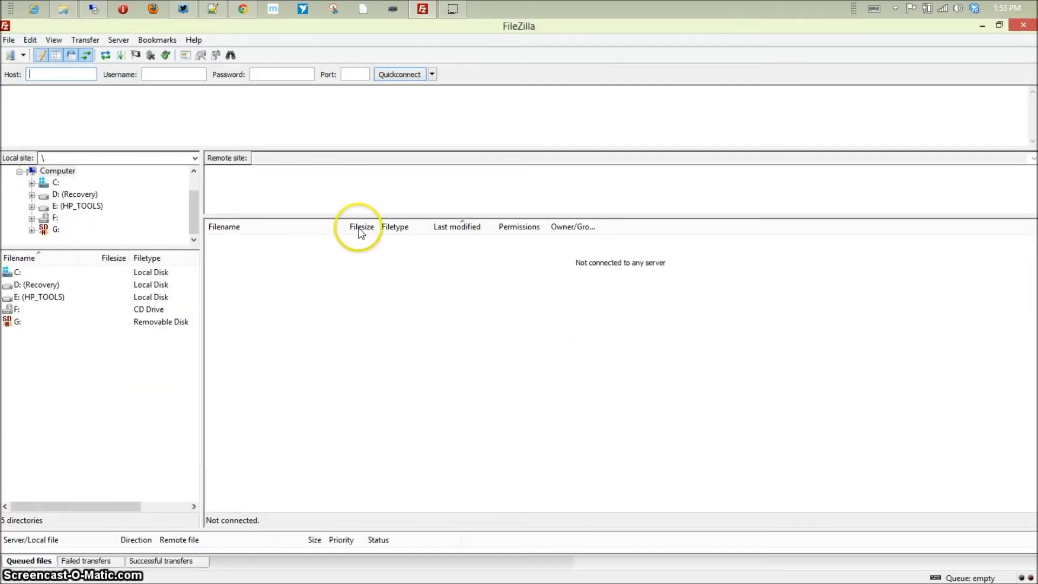
- Connect to server367.com from the Site Manager and open public_html
left_click(23, 54)
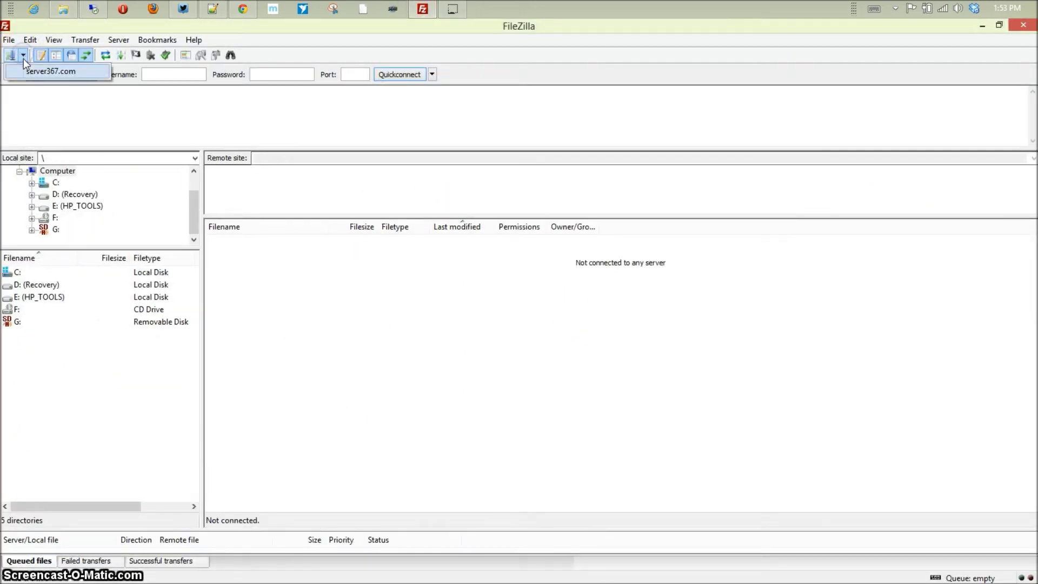
left_click(38, 71)
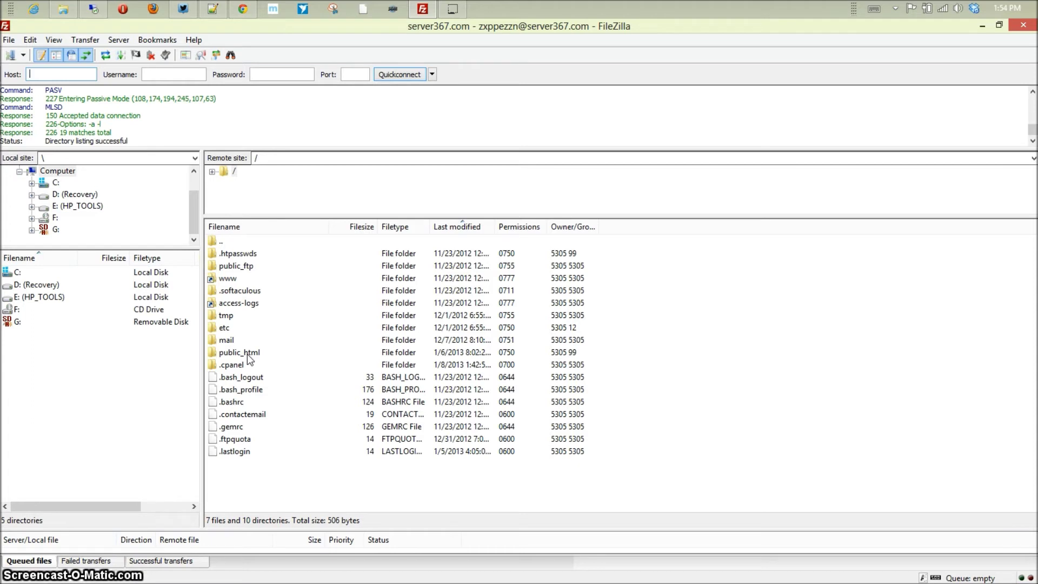
double_click(247, 354)
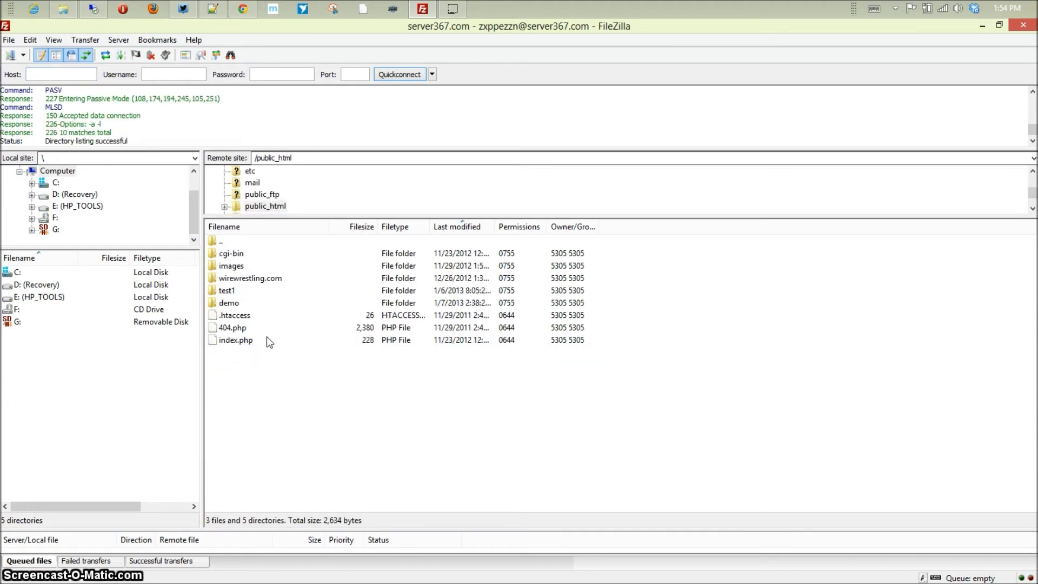
- Create a new demo1 directory inside public_html and open it
left_click(267, 397)
right_click(268, 399)
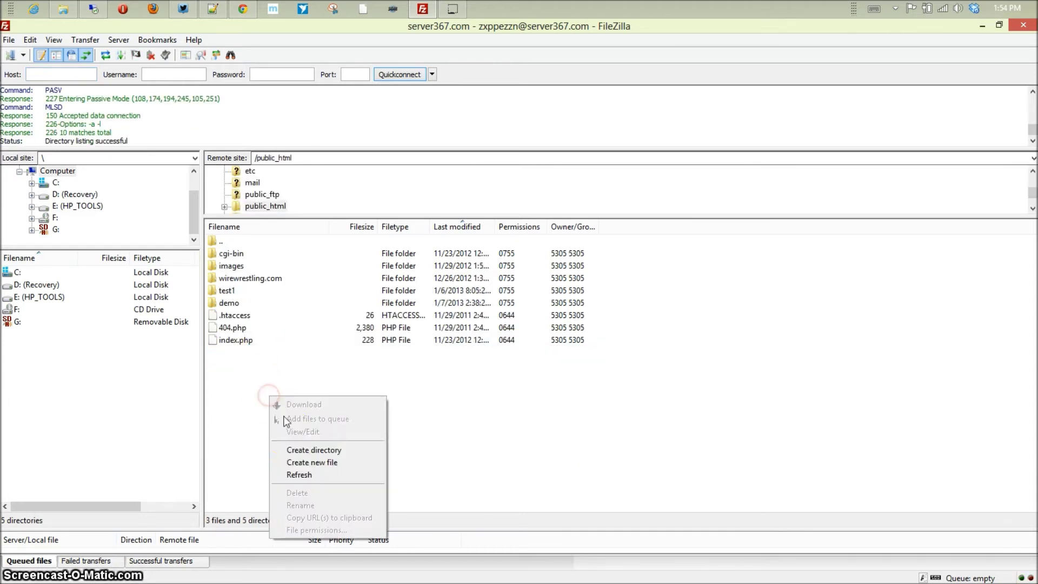
left_click(327, 451)
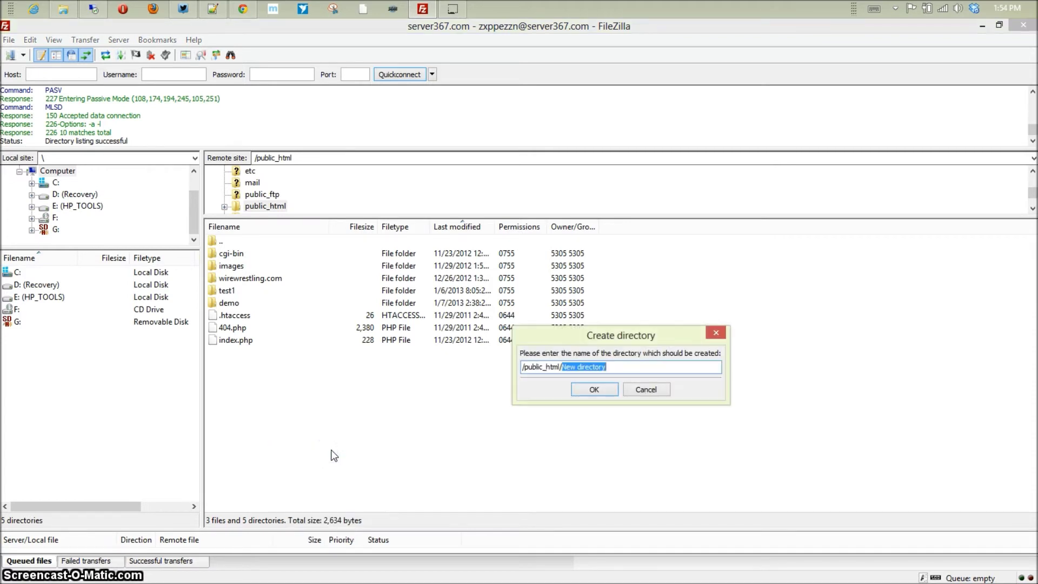
type("demo1")
key("Return")
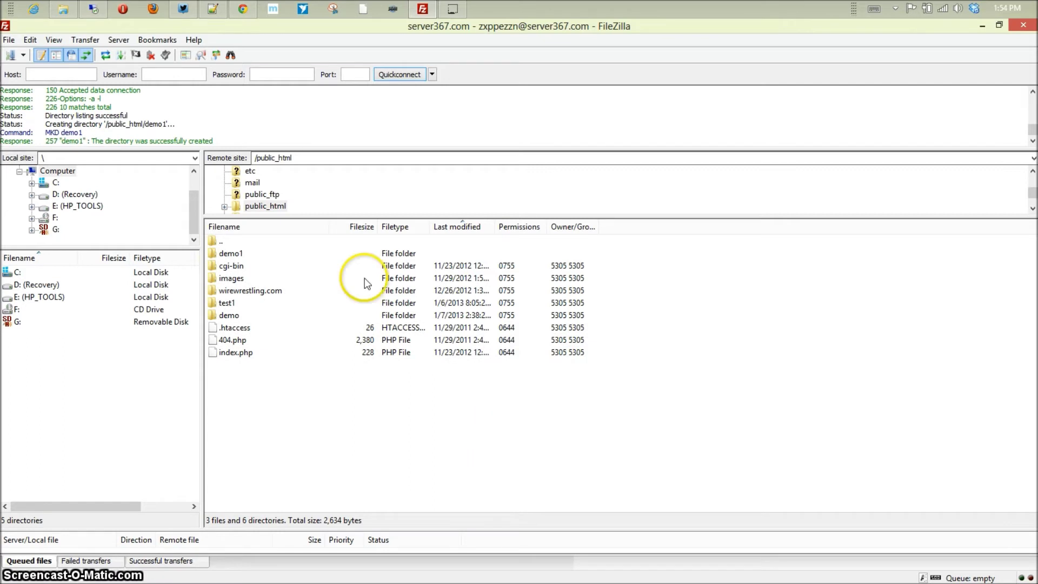
double_click(230, 252)
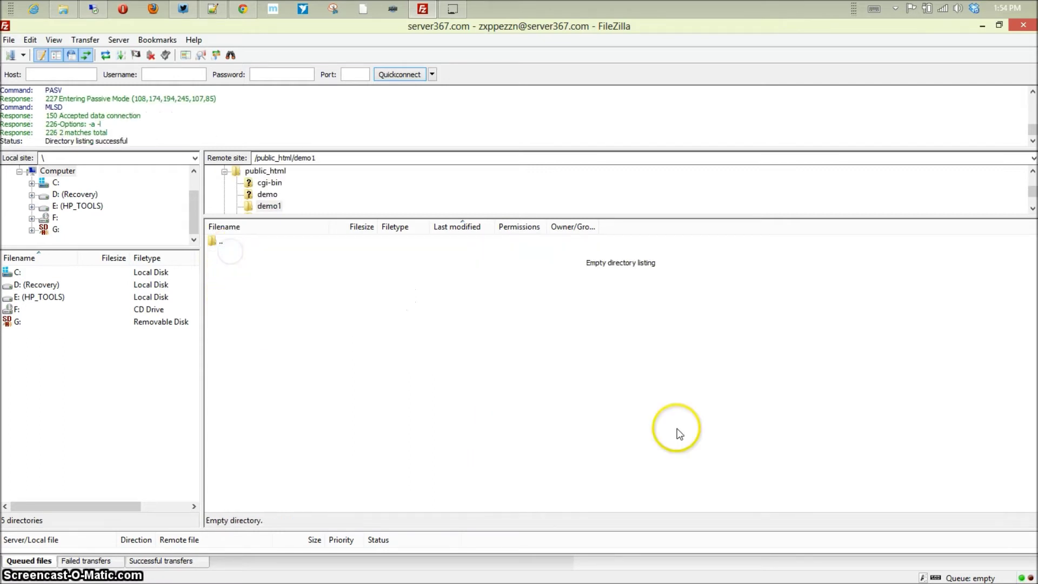
- Select all 19 extracted WordPress items and drag them into FileZilla's remote demo1 folder
left_click(64, 15)
left_click_drag(259, 506, 180, 407)
left_click_drag(115, 184, 120, 145)
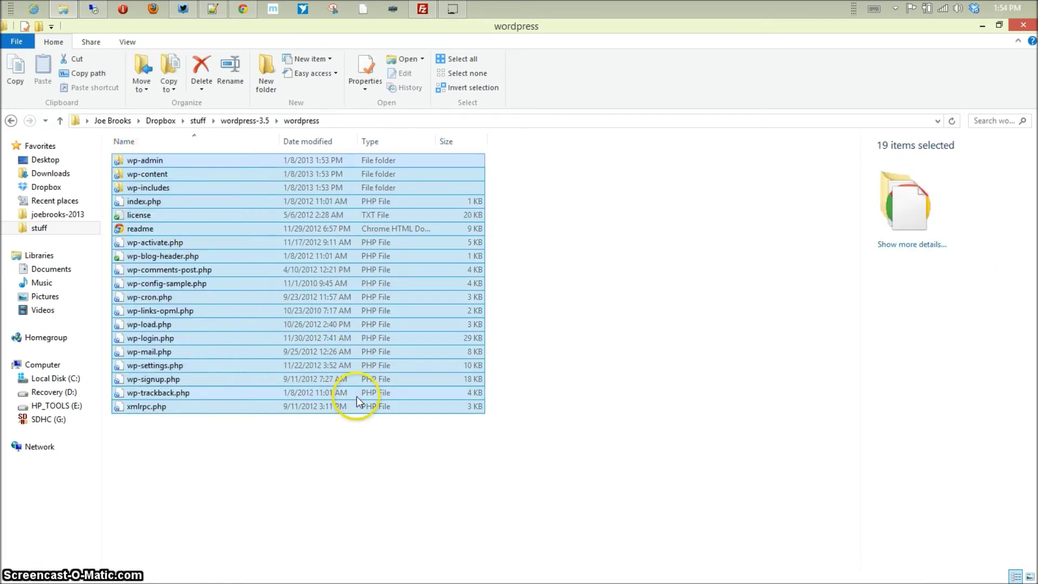
key("ctrl+c")
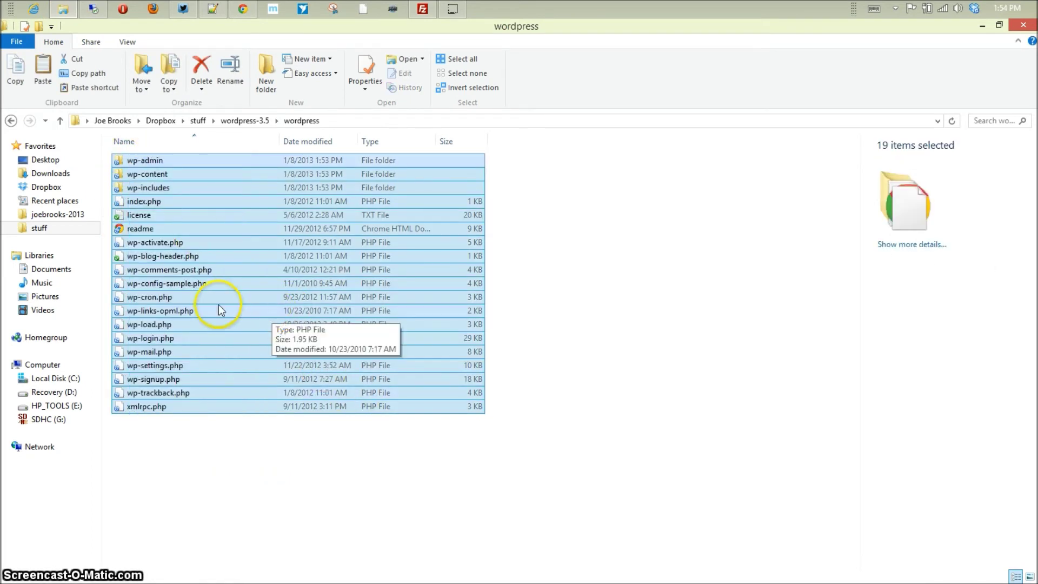
left_click_drag(160, 325, 398, 368)
key("alt+Tab")
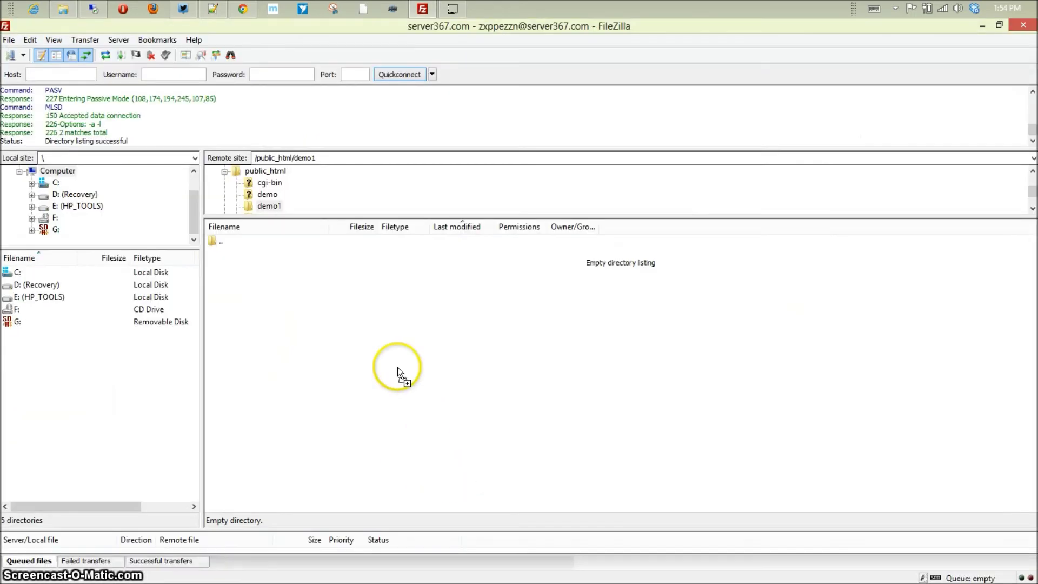
left_click_drag(271, 310, 313, 345)
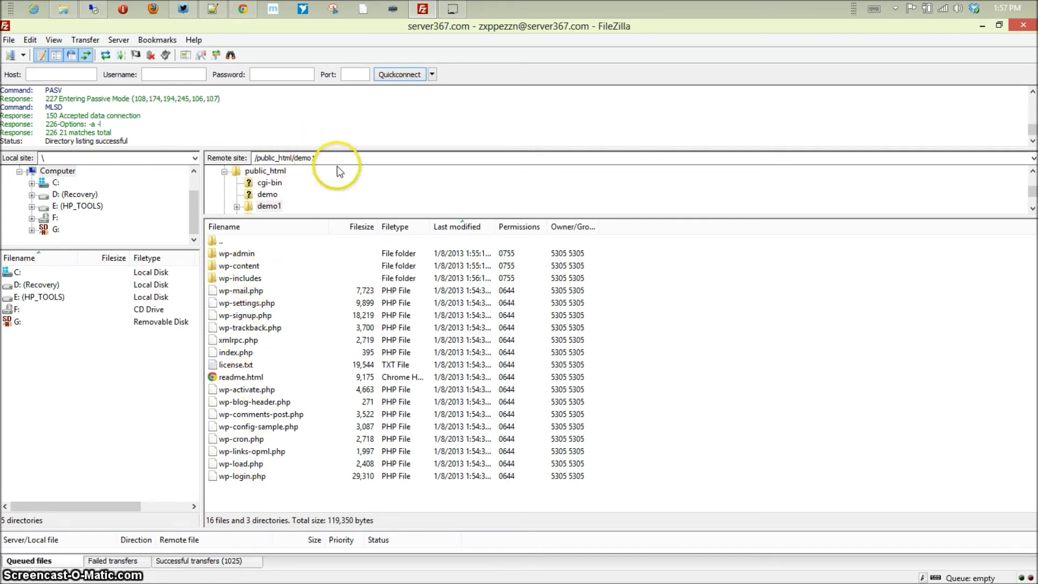
left_click(239, 9)
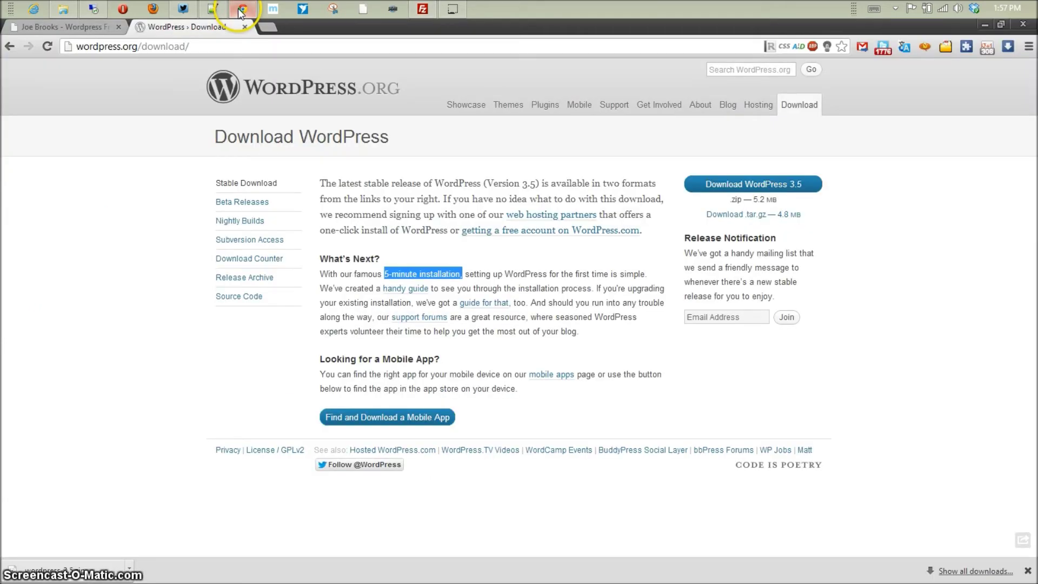
- Browse to server367.com/demo1 to launch the WordPress installer
left_click(266, 50)
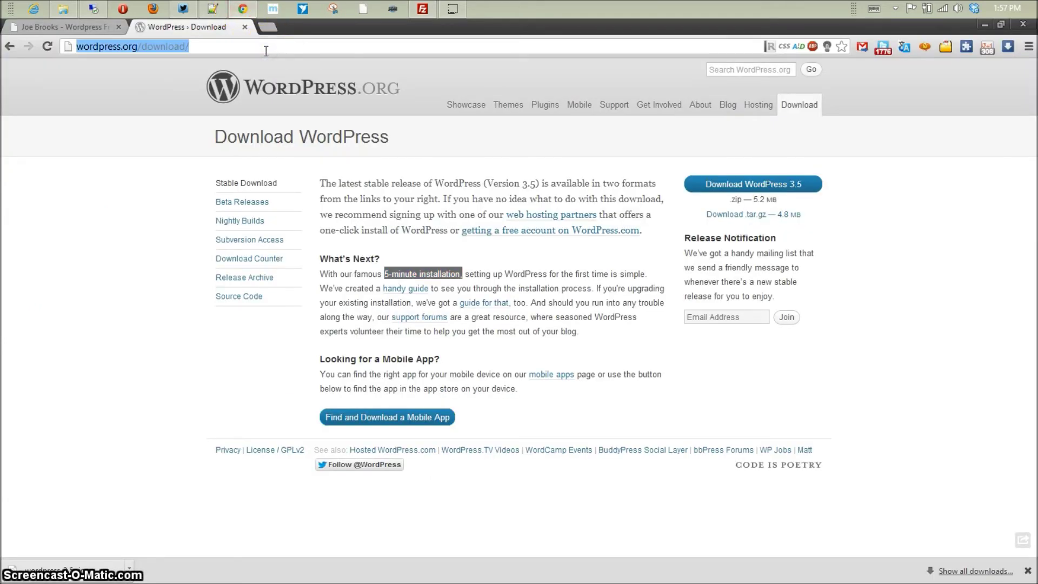
type("server367")
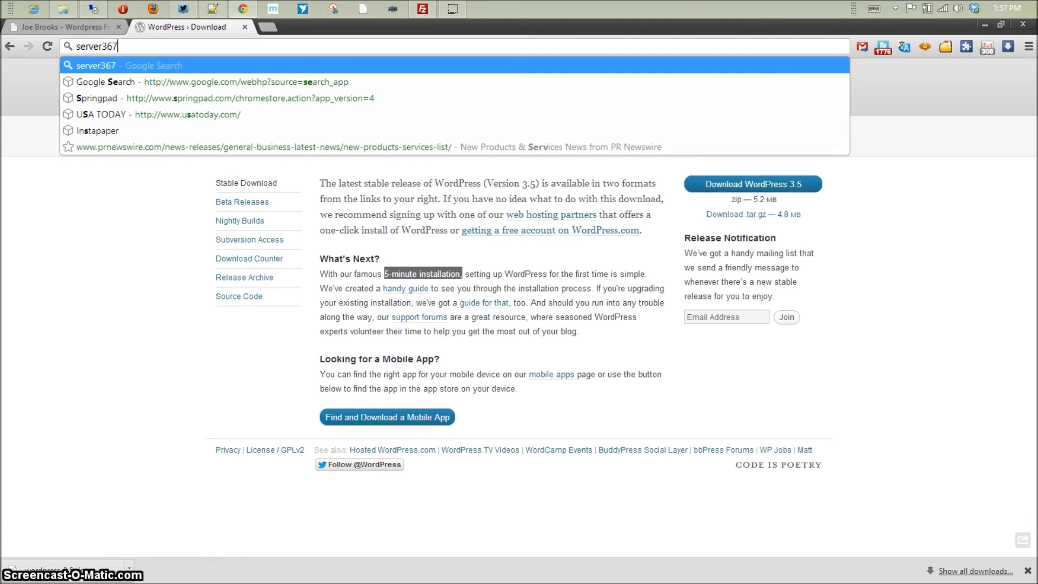
type(".com/dem")
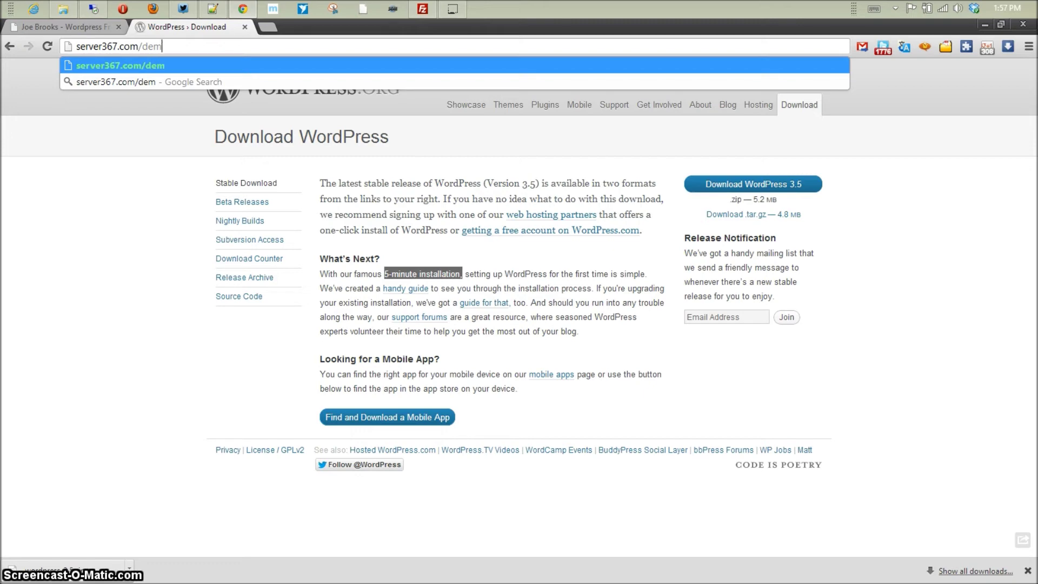
type("o1")
key("Return")
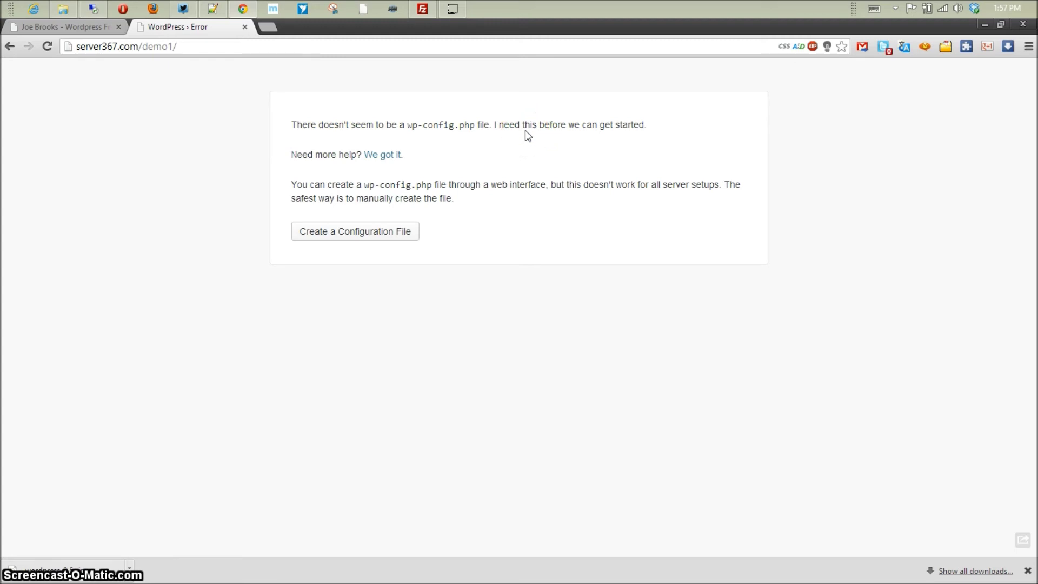
- Begin creating the configuration file and continue past the welcome page with "Let's go!"
left_click(336, 236)
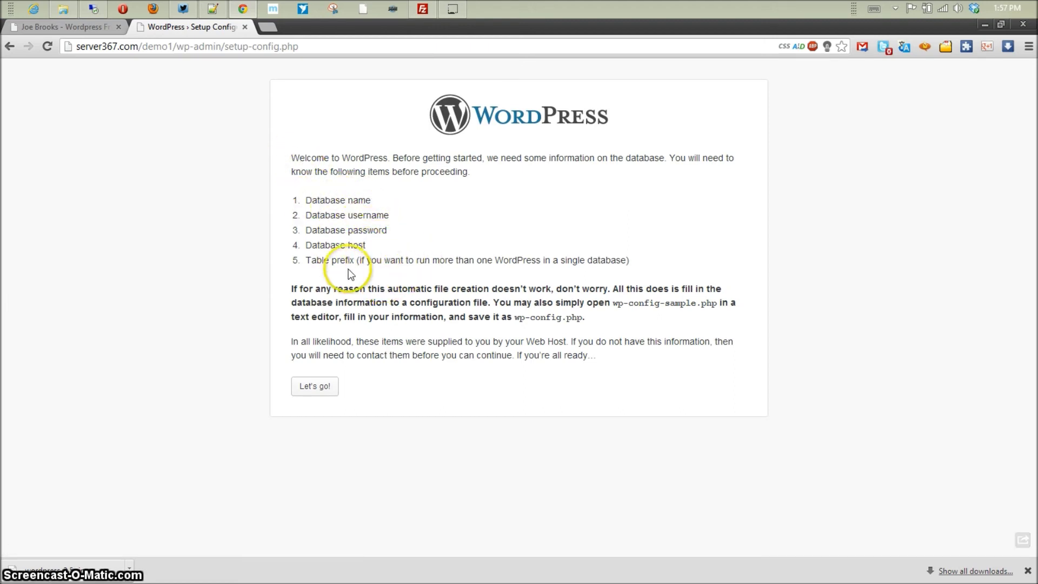
left_click(323, 399)
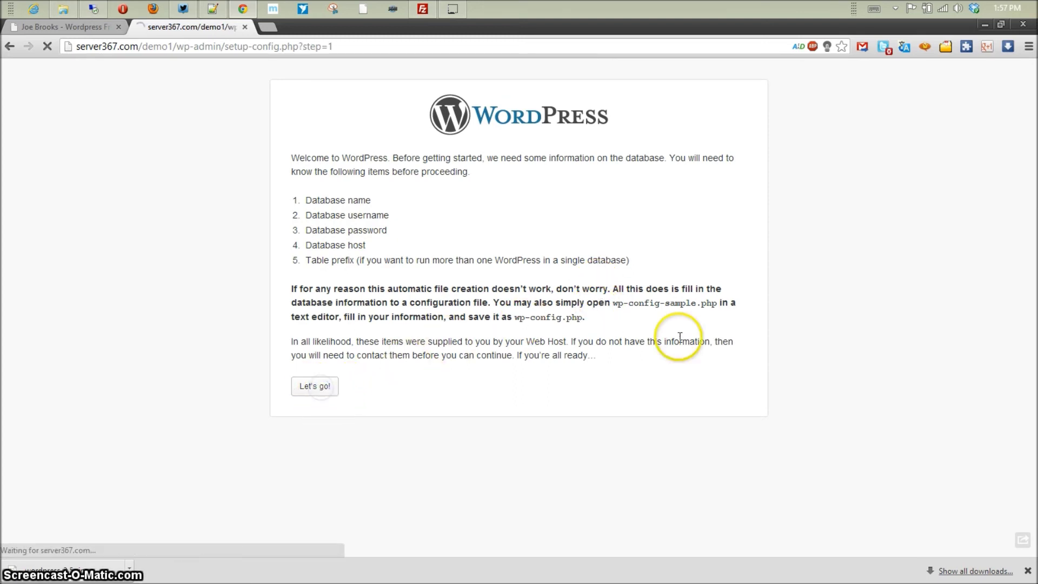
left_click(494, 193)
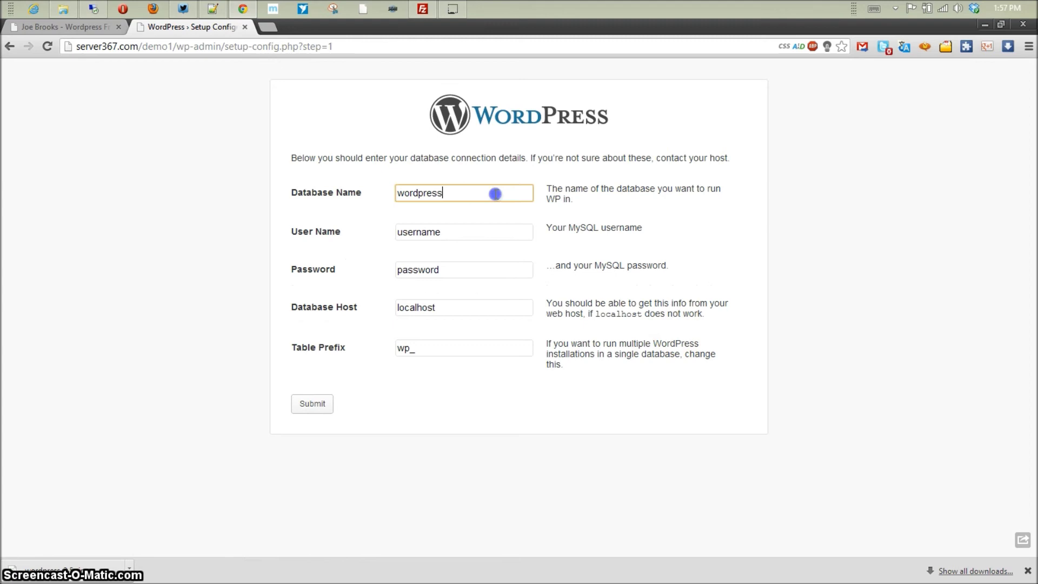
- Copy the saved database name from the notes into the Database Name field
left_click(213, 9)
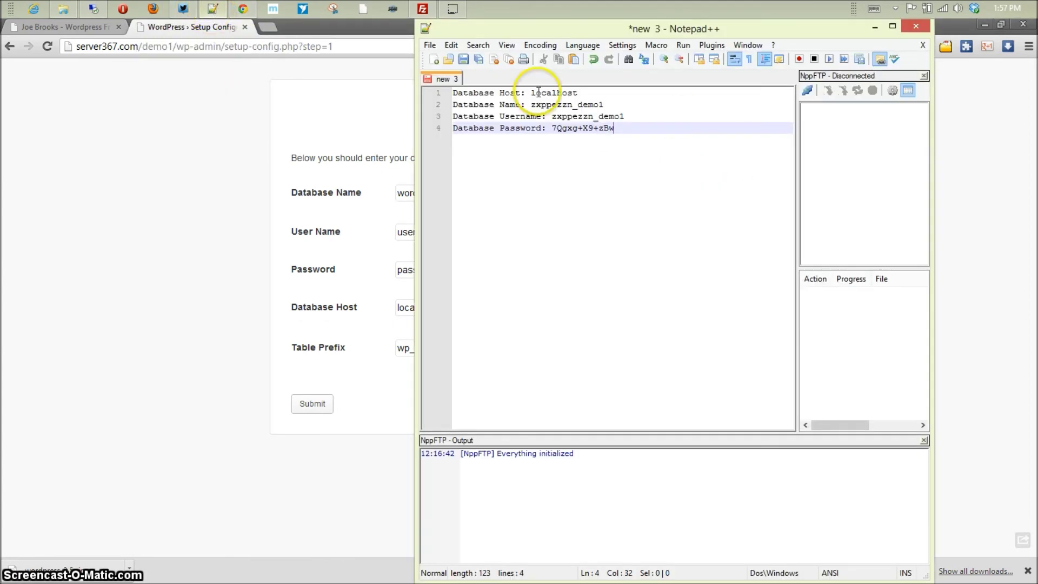
left_click_drag(585, 30, 745, 85)
left_click(698, 154)
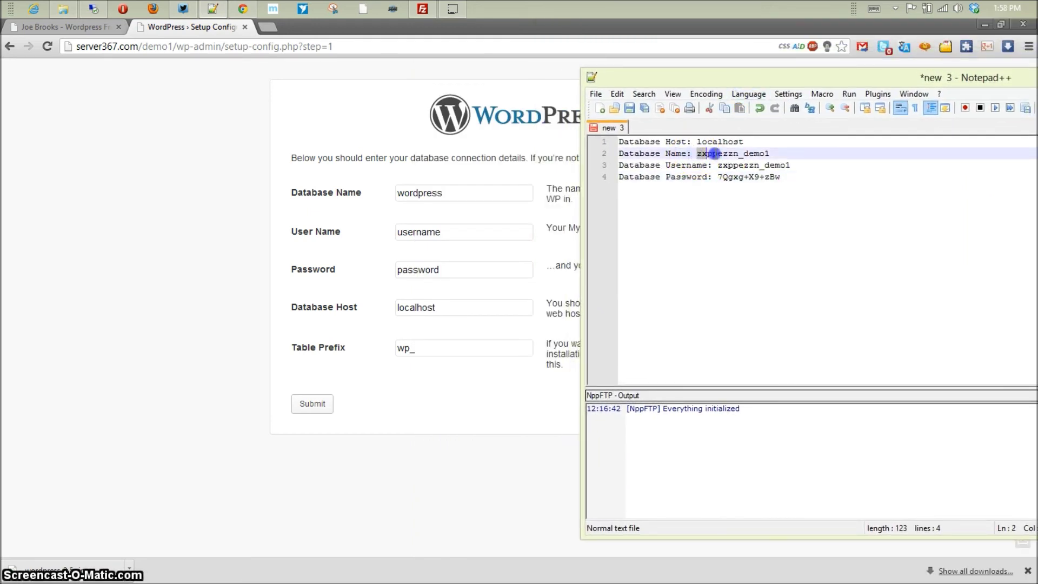
left_click_drag(713, 154, 769, 154)
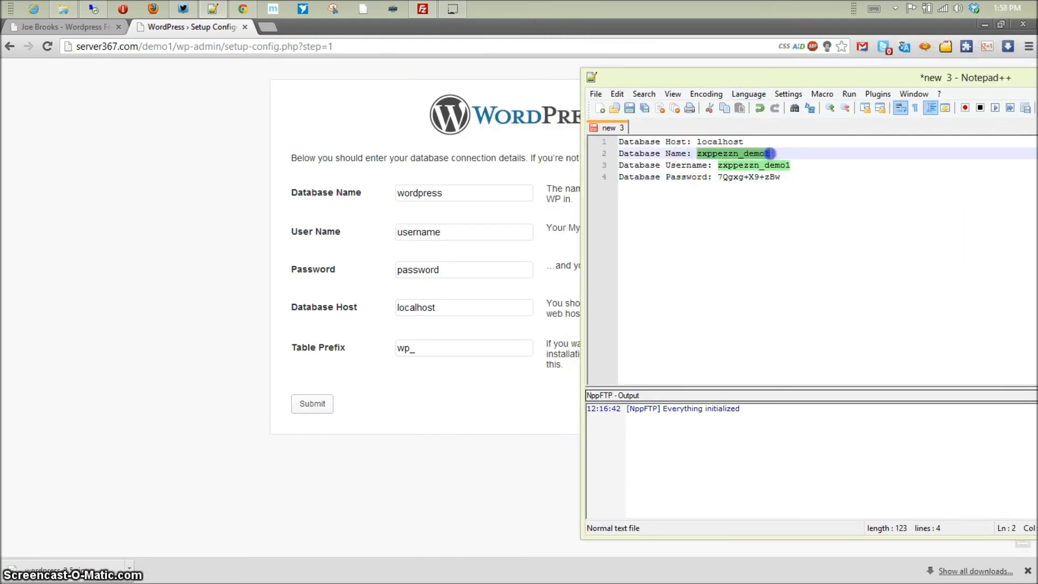
left_click(429, 214)
left_click_drag(463, 193, 371, 194)
key("ctrl+v")
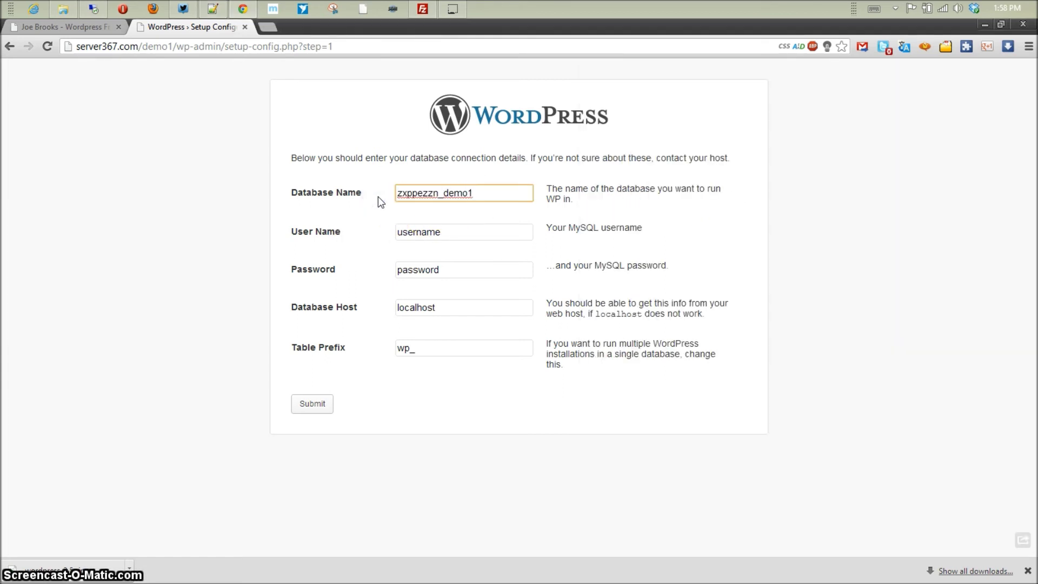
- Replace the placeholder user name and password with the saved database credentials
key("alt+Tab")
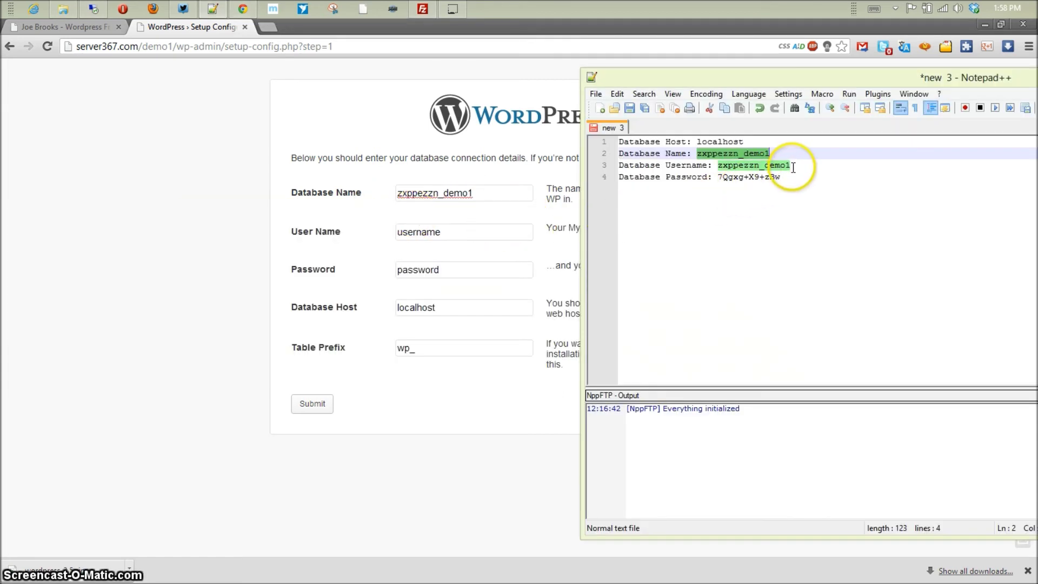
left_click_drag(440, 231, 335, 234)
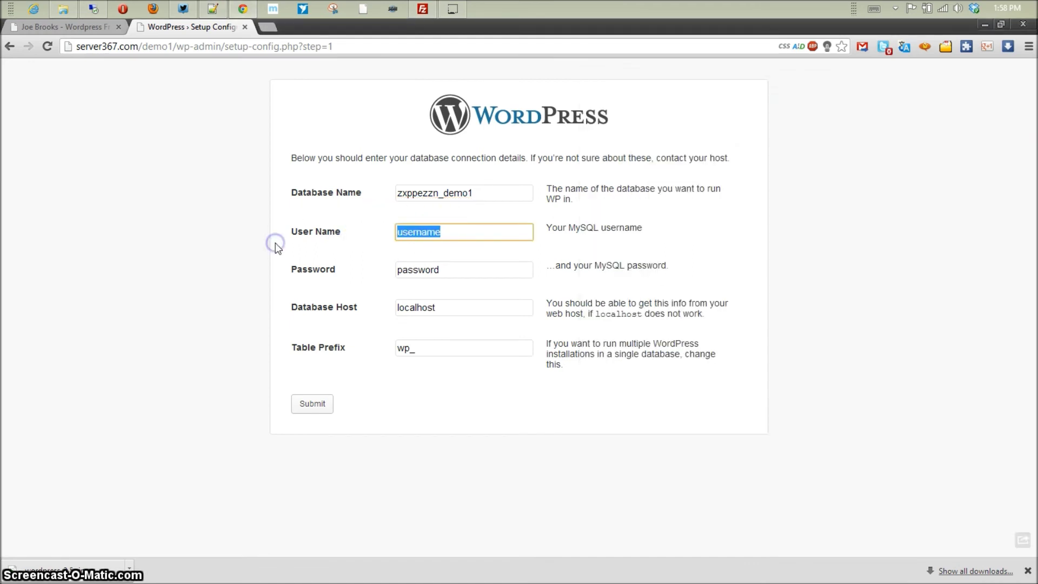
key("ctrl+v")
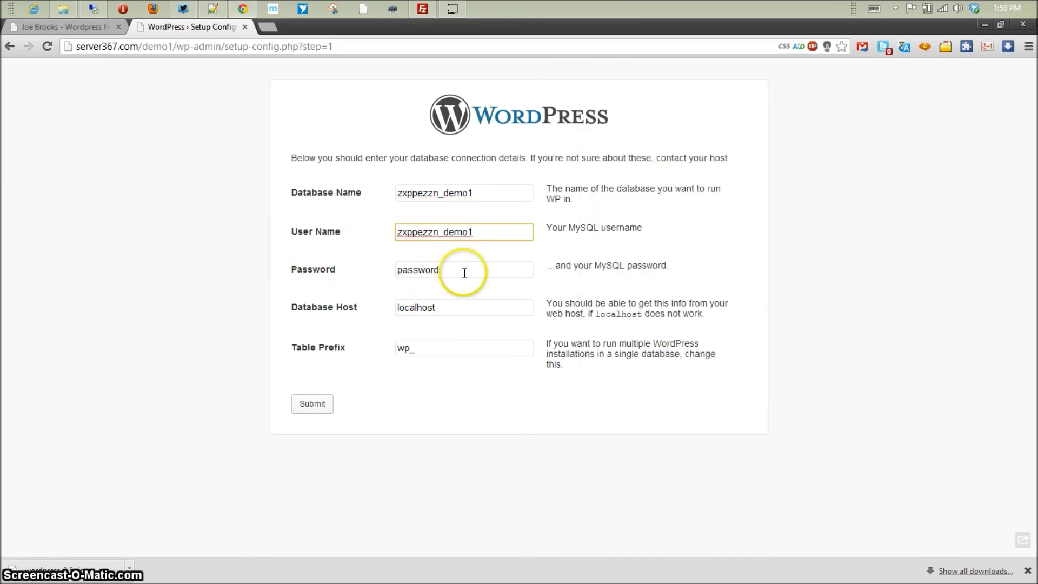
key("alt+Tab")
left_click_drag(717, 177, 753, 179)
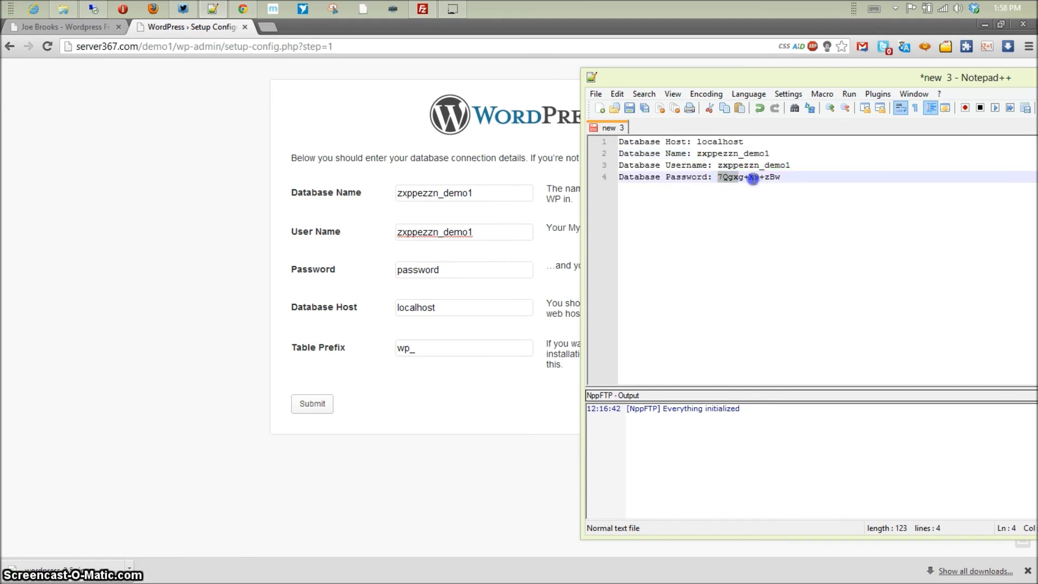
left_click_drag(461, 267, 327, 256)
key("ctrl+v")
- Edit the Table Prefix value and submit the database connection details
left_click(446, 306)
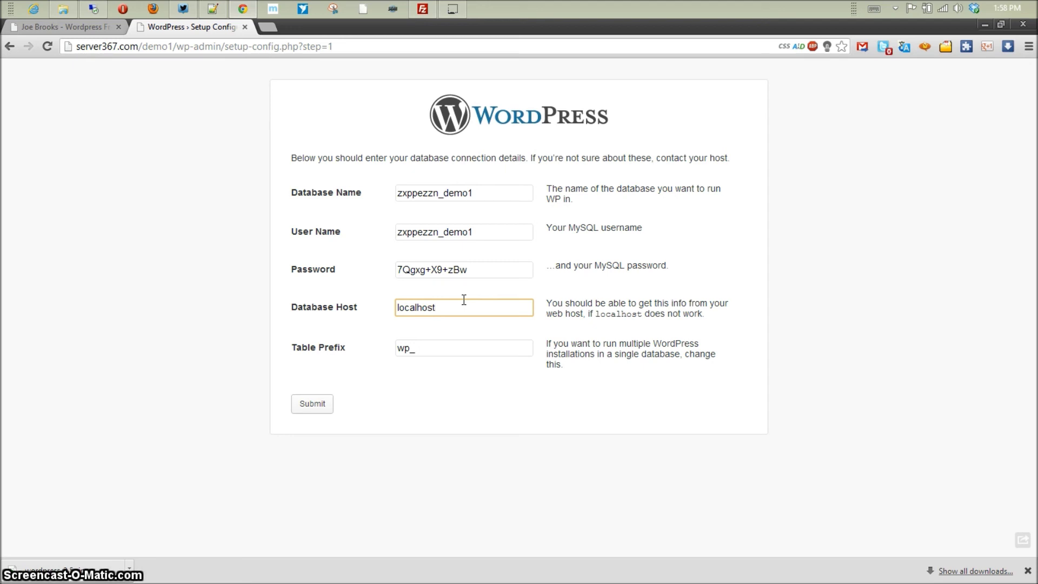
left_click(406, 348)
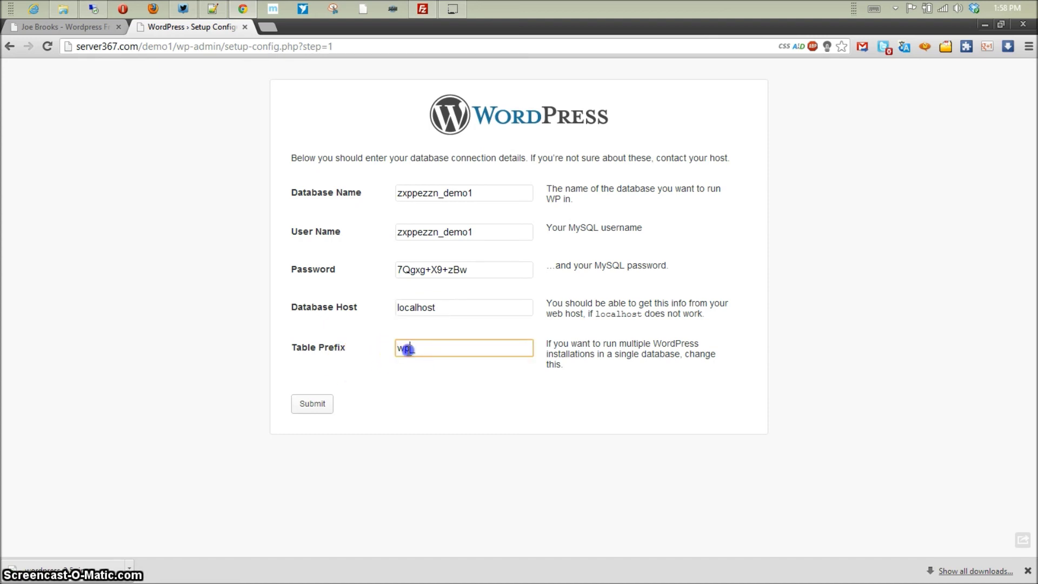
type("9403")
left_click(309, 404)
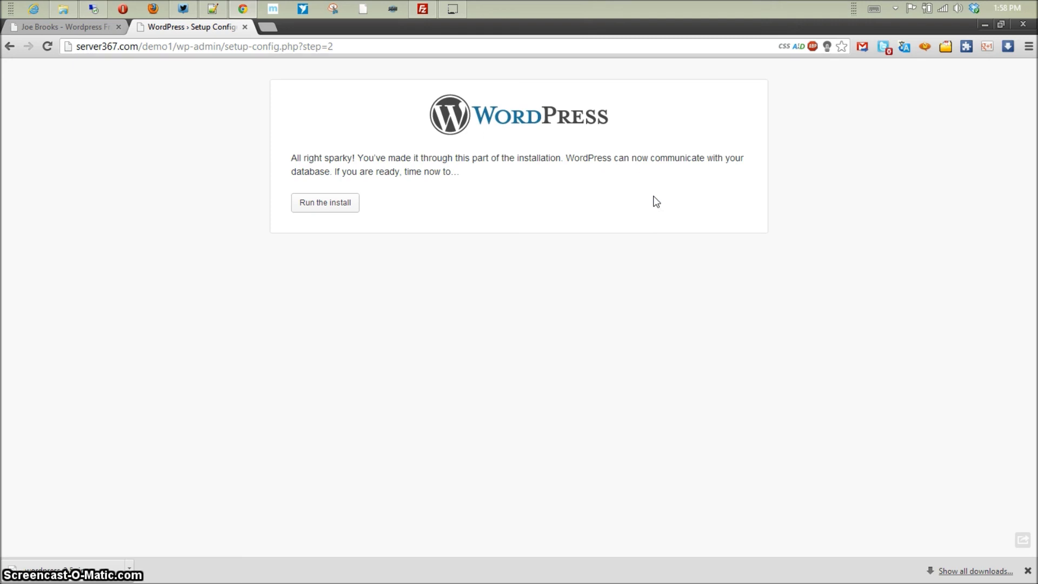
- Run the install and move through the form to the admin password field
left_click(327, 208)
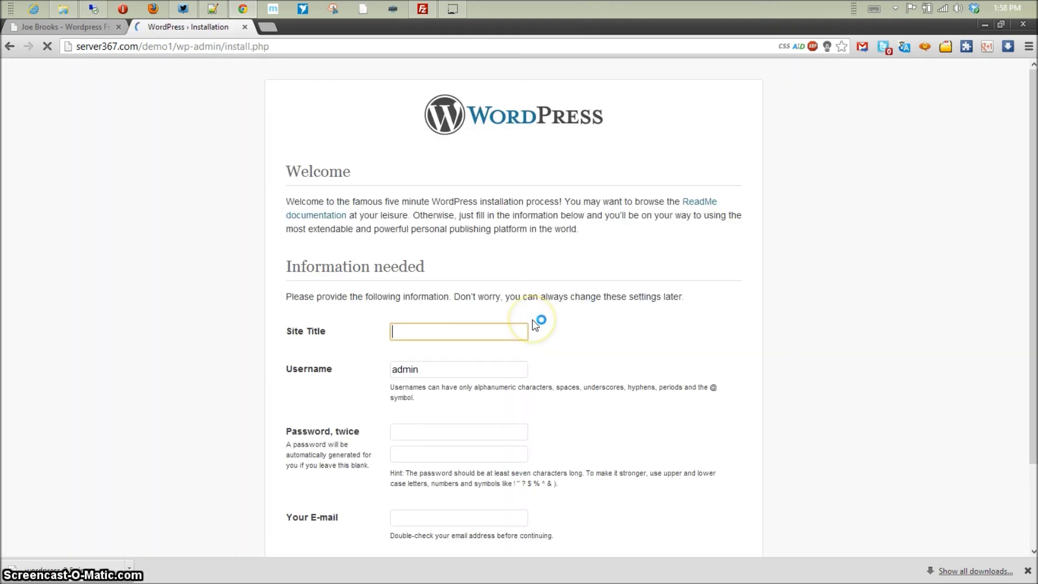
scroll(494, 281, "down", 3)
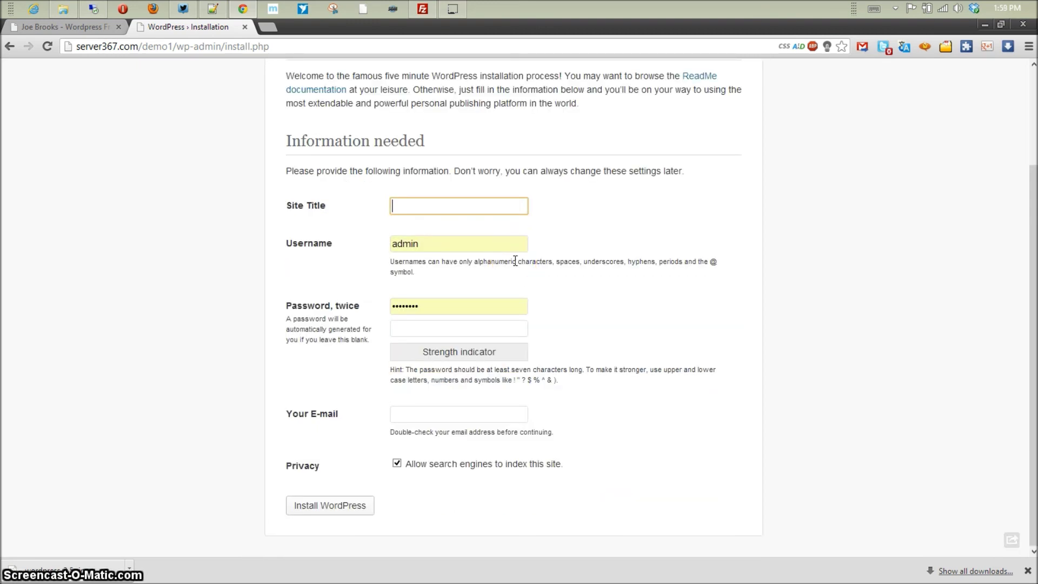
key("Tab")
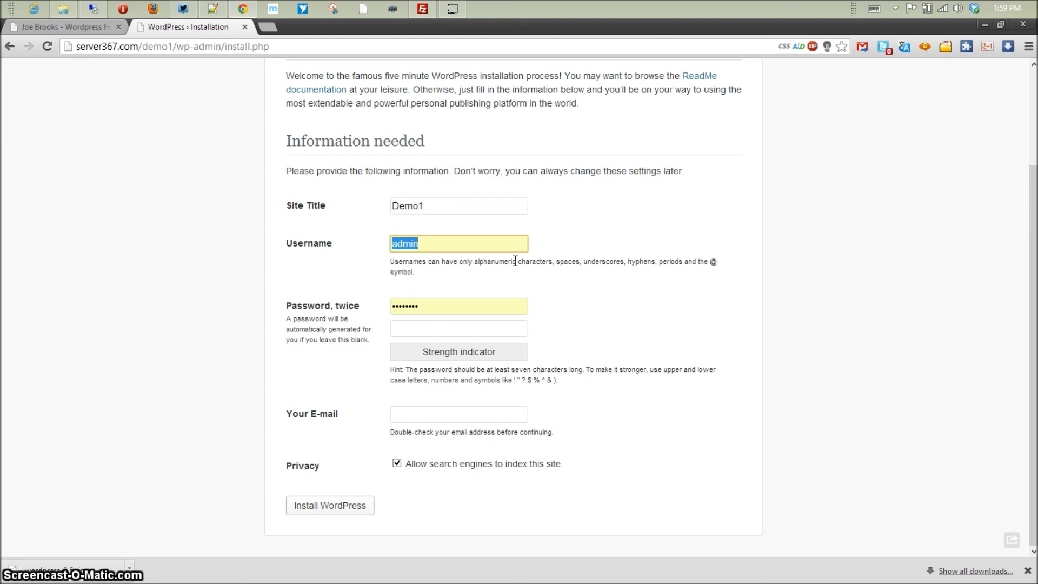
key("Tab")
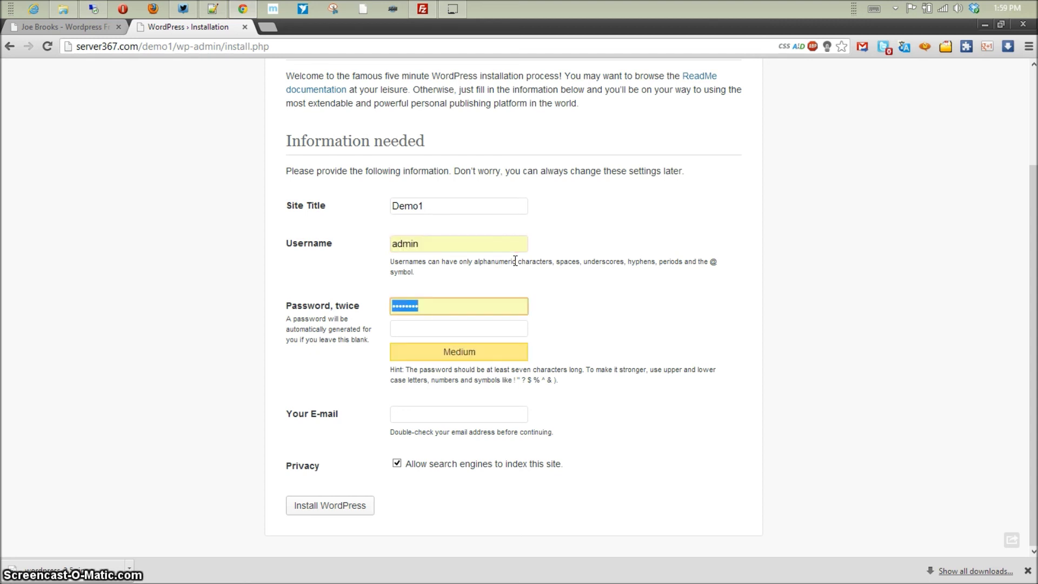
- Paste the saved password from the notes into the admin password field
left_click(212, 8)
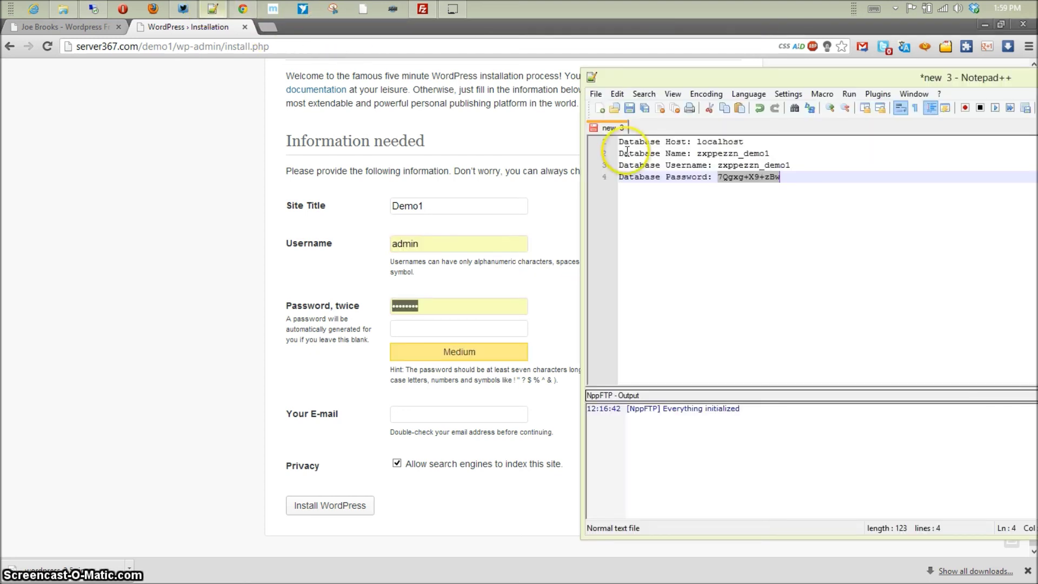
right_click(770, 184)
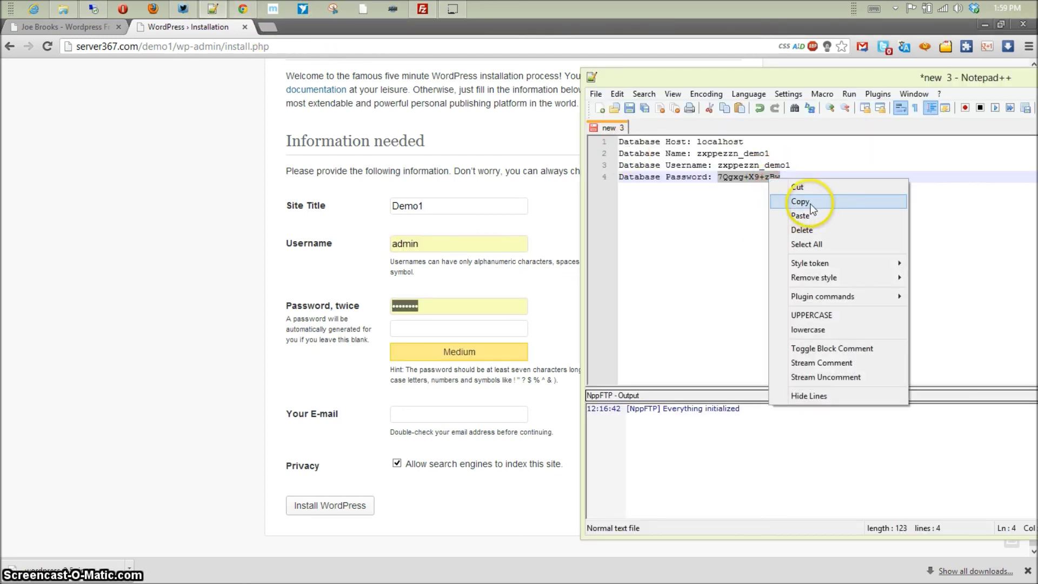
left_click(800, 198)
left_click(426, 306)
key("ctrl+v")
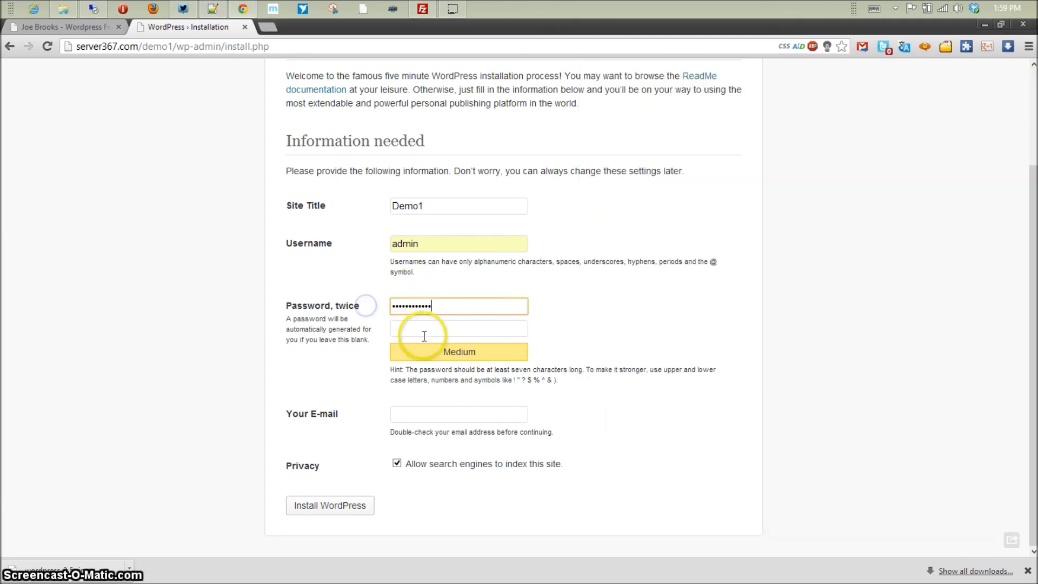
left_click(429, 331)
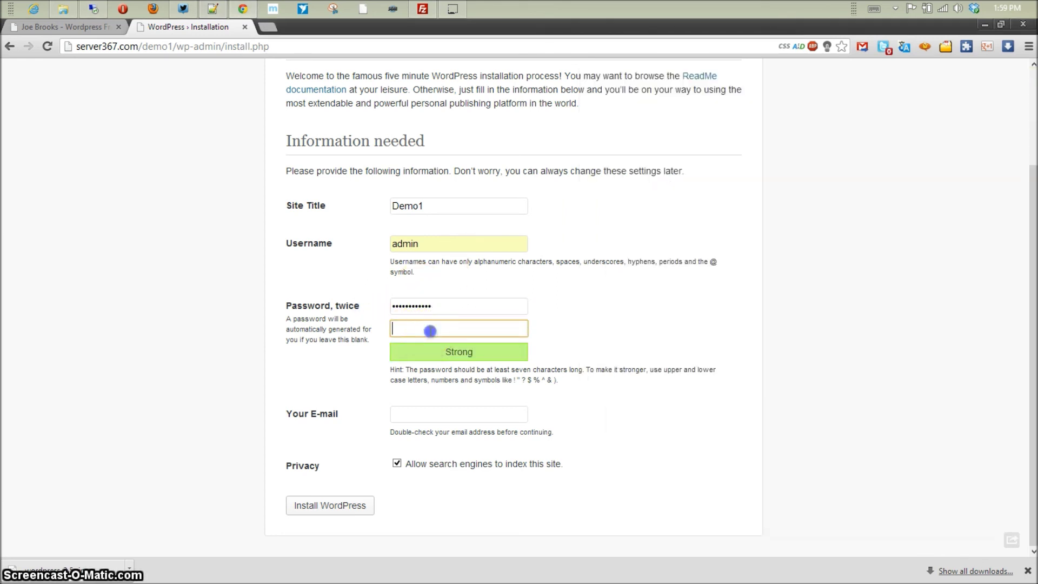
- Enter the admin e-mail, turn off search-engine indexing, and install WordPress
left_click(417, 416)
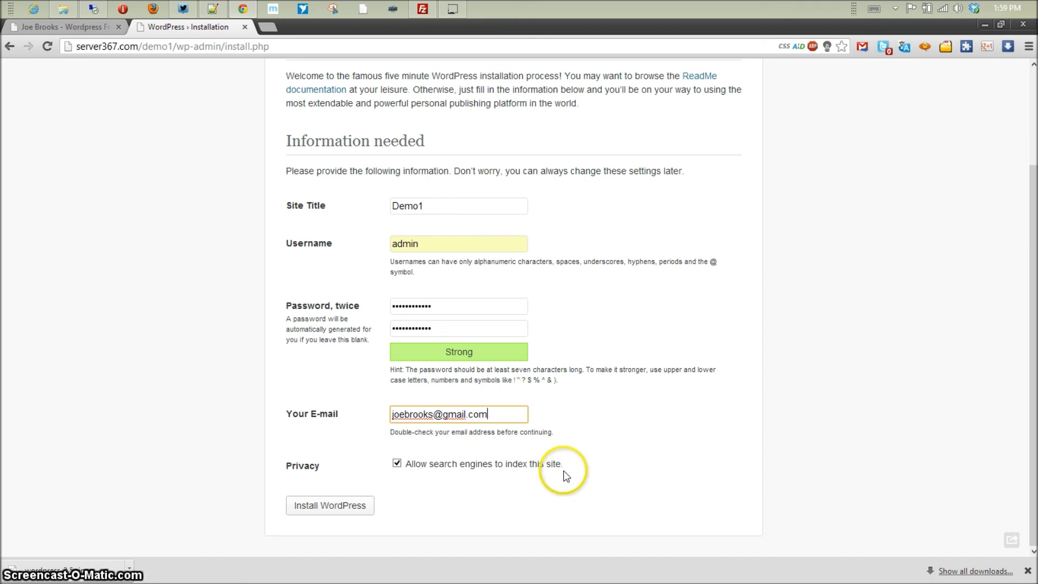
left_click(398, 463)
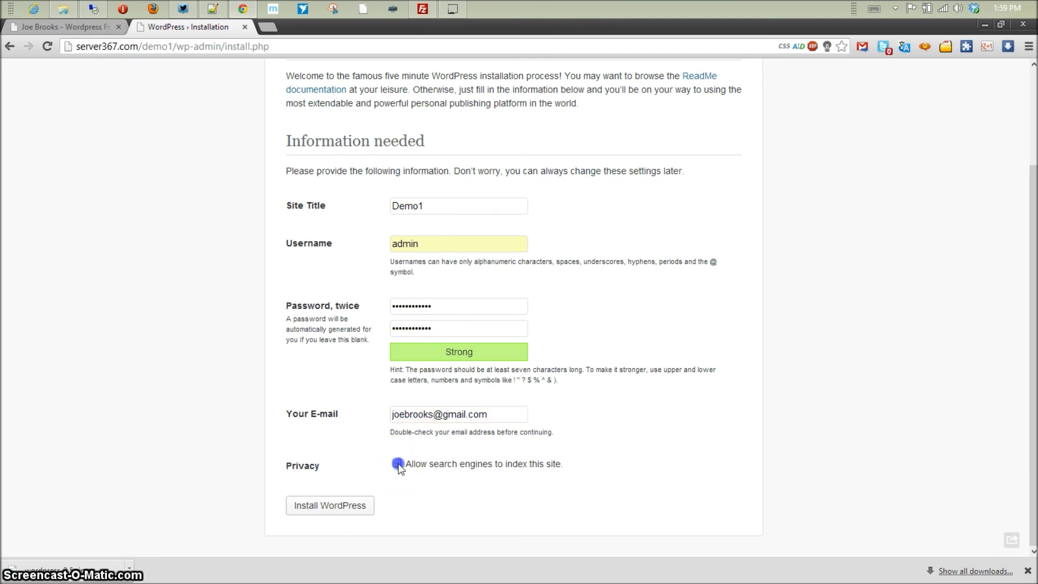
left_click(342, 503)
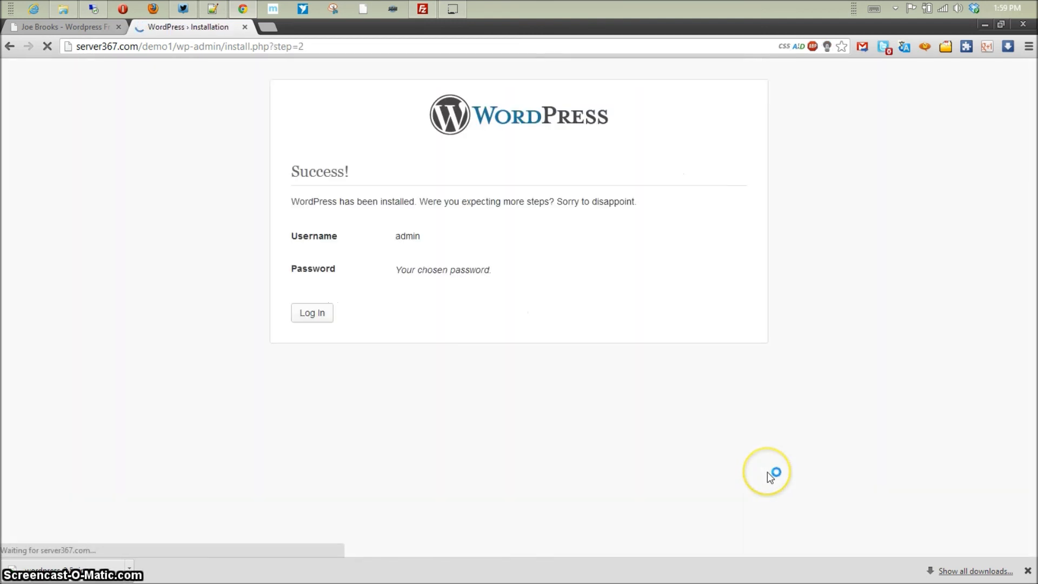
- Go to the login page and sign in as admin with the autofilled password
left_click(328, 317)
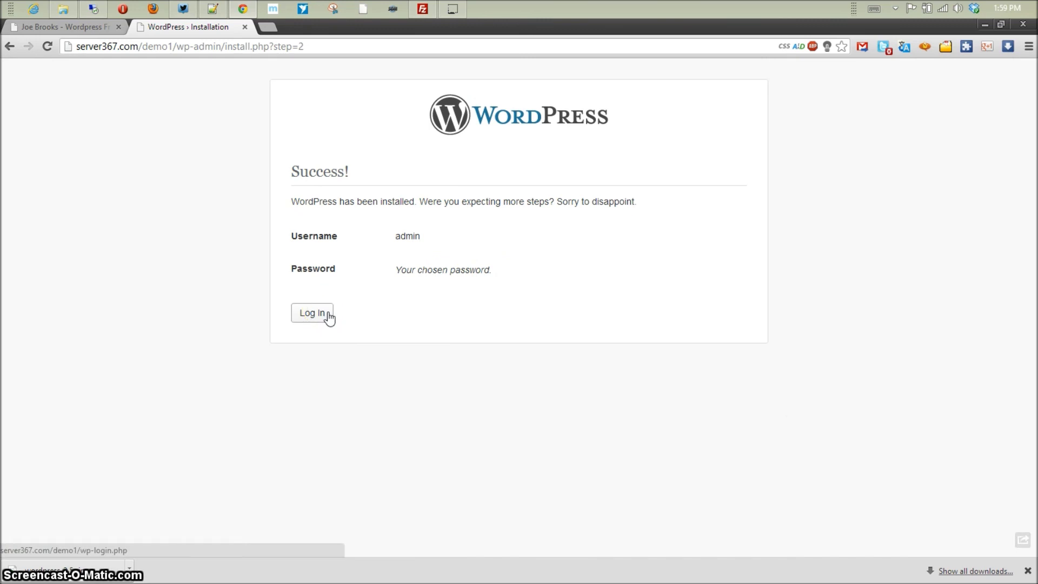
left_click(328, 317)
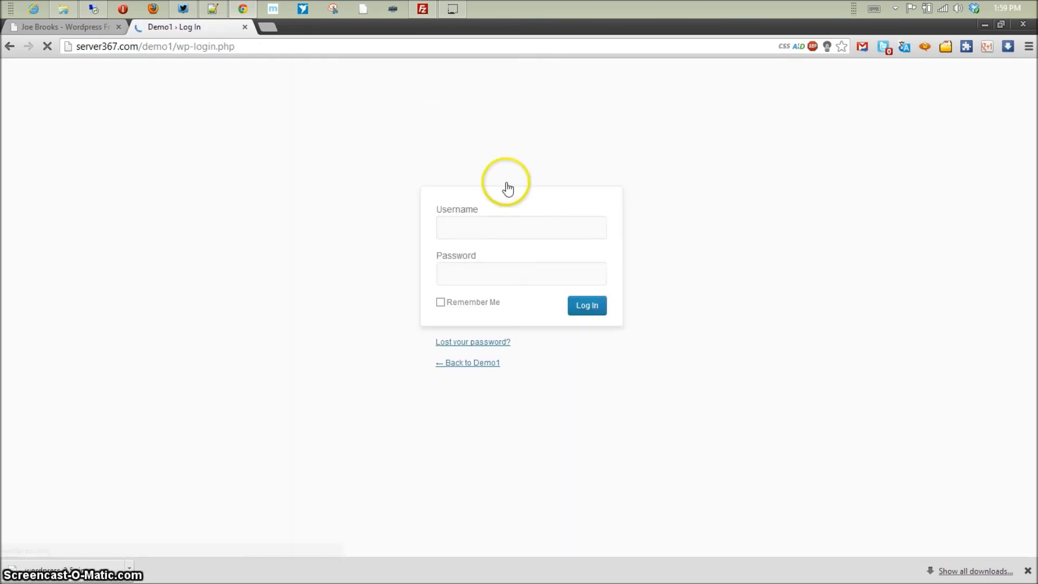
left_click_drag(519, 273, 278, 249)
key("Right")
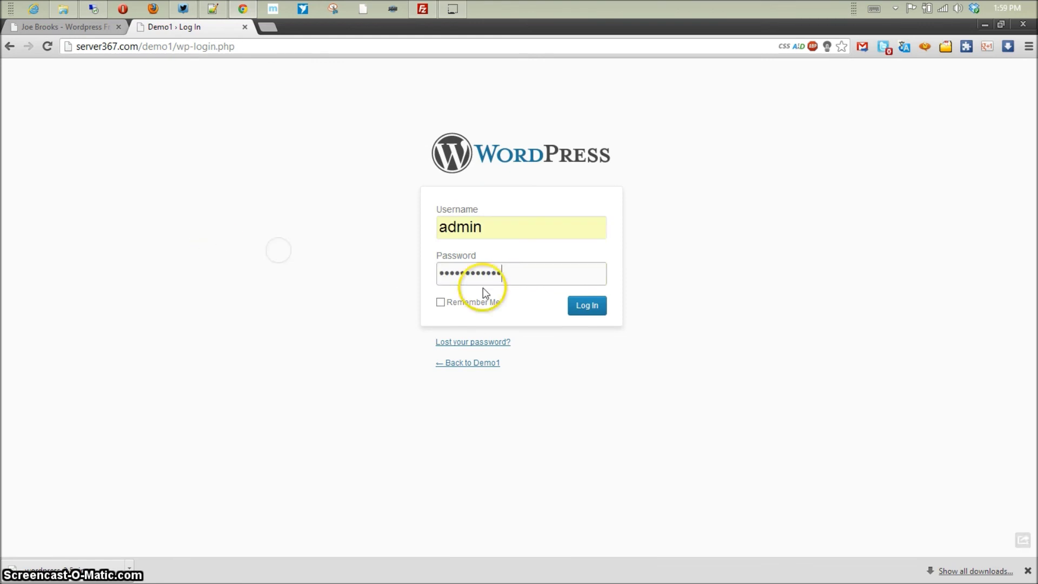
left_click(583, 307)
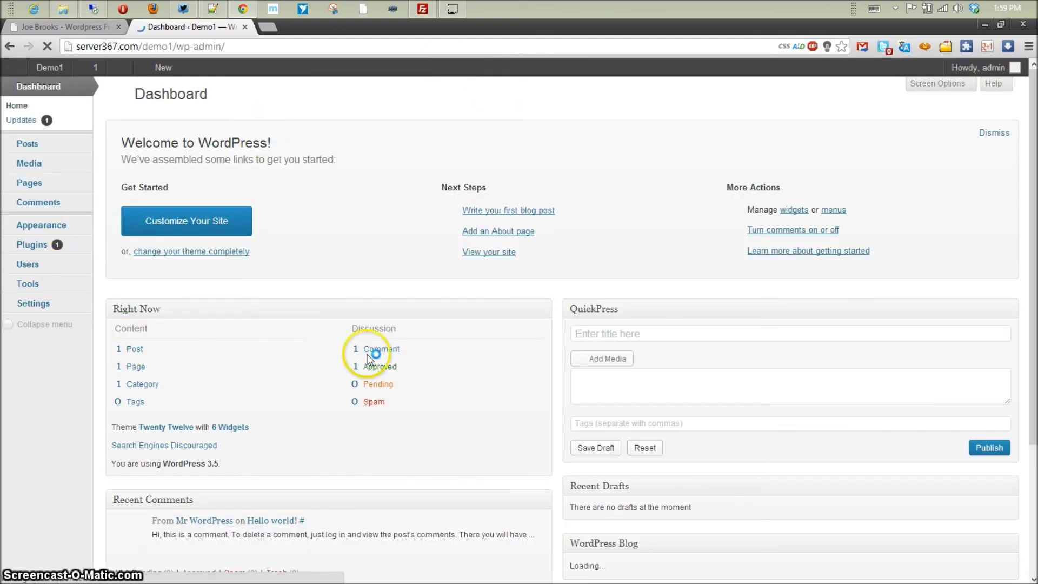
mouse_move(451, 12)
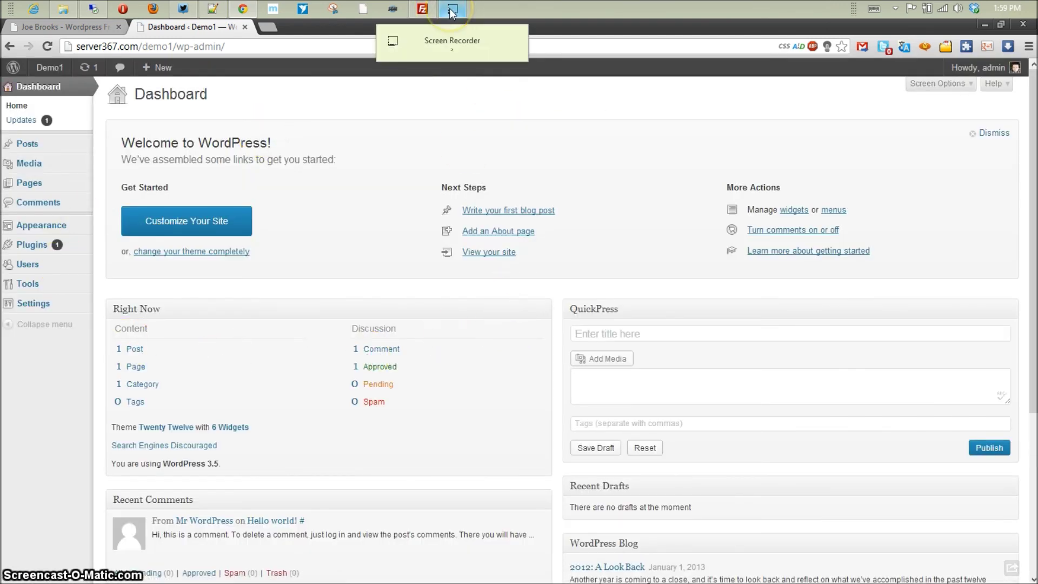